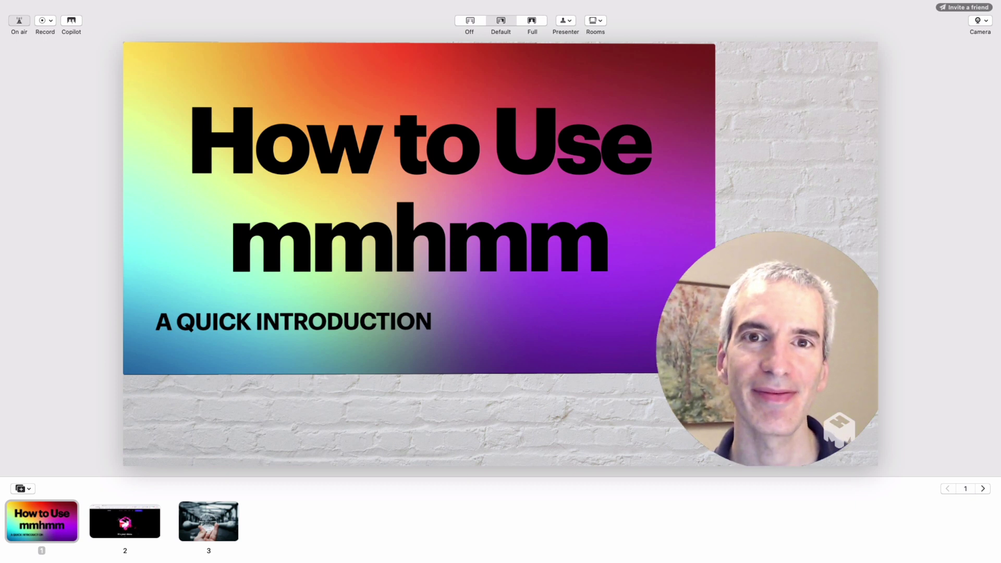
Step the shared Keynote deck from the mmhmm title slide forward to SHARE SLIDES
{"action": "key", "text": "Right"}
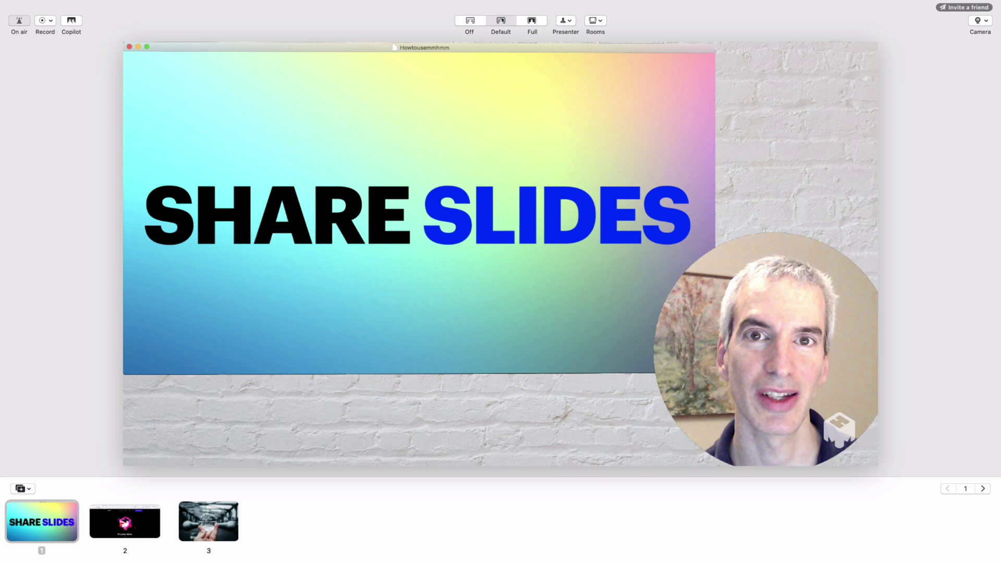
Advance to SHARE SITES, show the mmhmm website slide, then bring SHARE SITES back
{"action": "key", "text": "Right"}
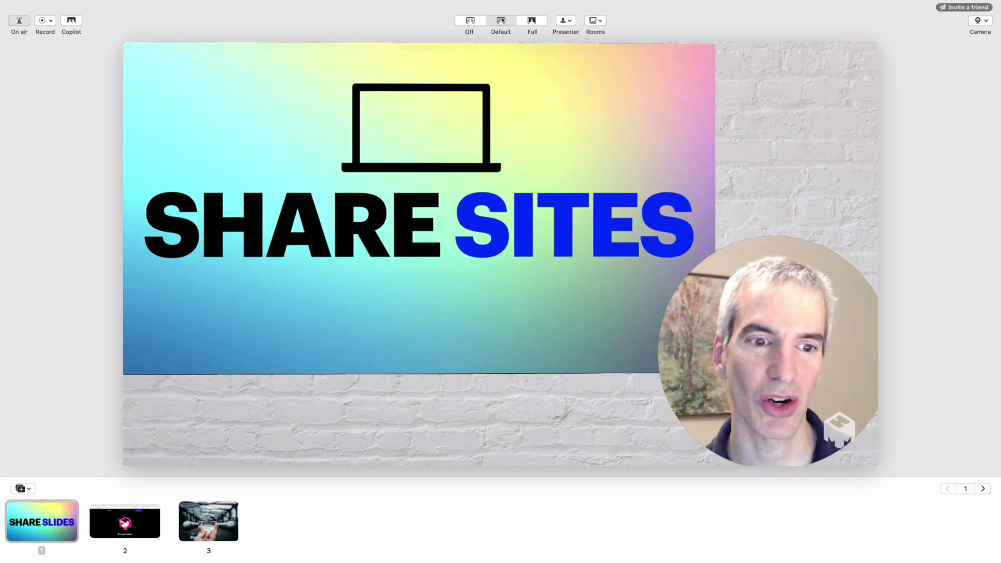
{"action": "left_click", "coordinate": [124, 518]}
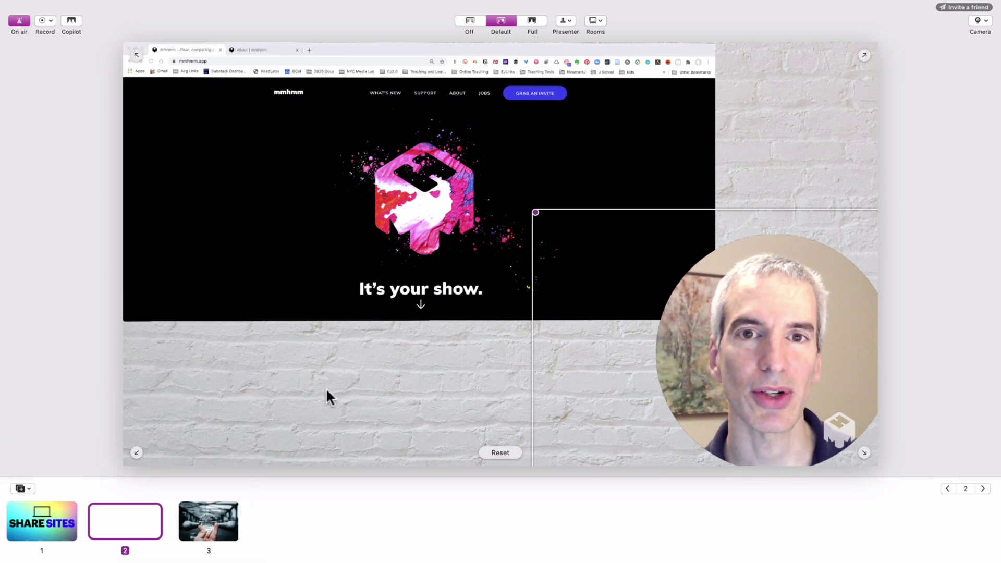
{"action": "left_click", "coordinate": [58, 511]}
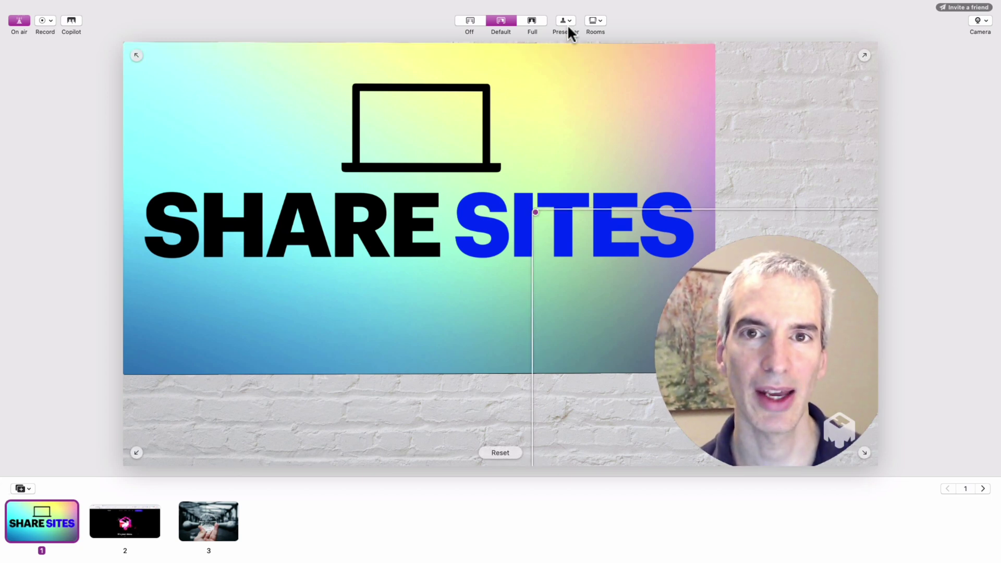
Cycle the slide layout through Full, Default and Off, ending on Default, then advance to SHARE IMAGES
{"action": "left_click", "coordinate": [532, 20]}
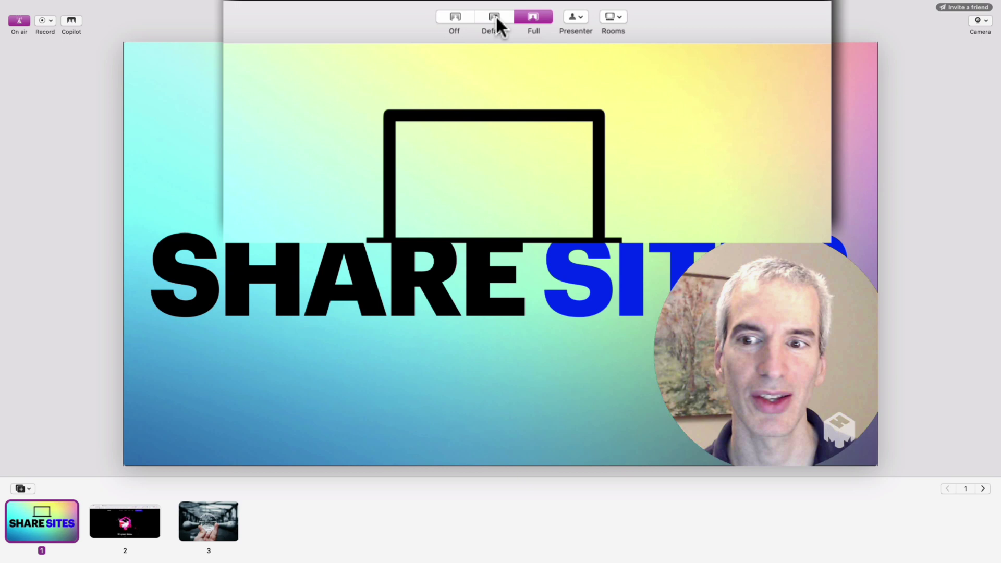
{"action": "left_click", "coordinate": [494, 18]}
{"action": "left_click", "coordinate": [457, 19]}
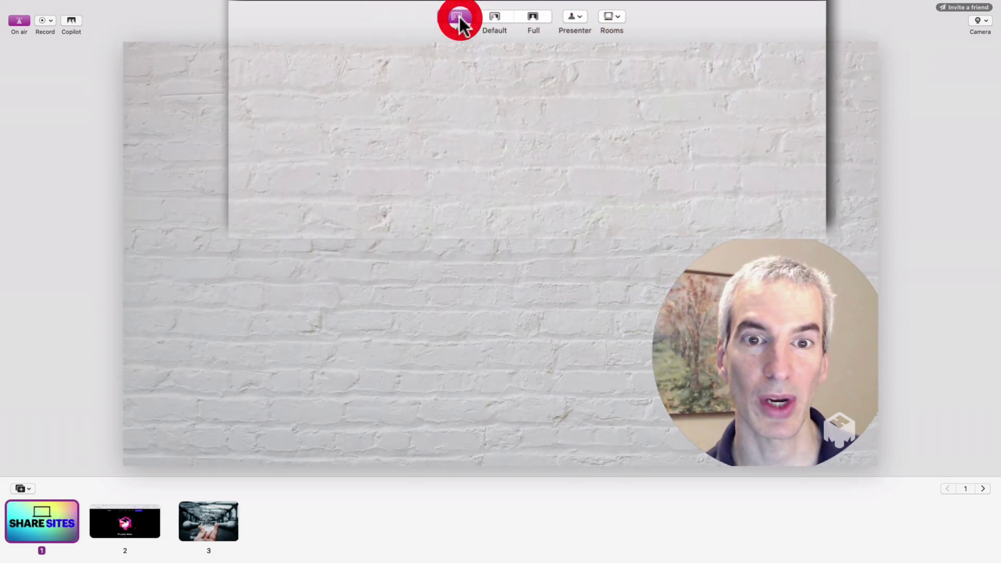
{"action": "left_click", "coordinate": [500, 21]}
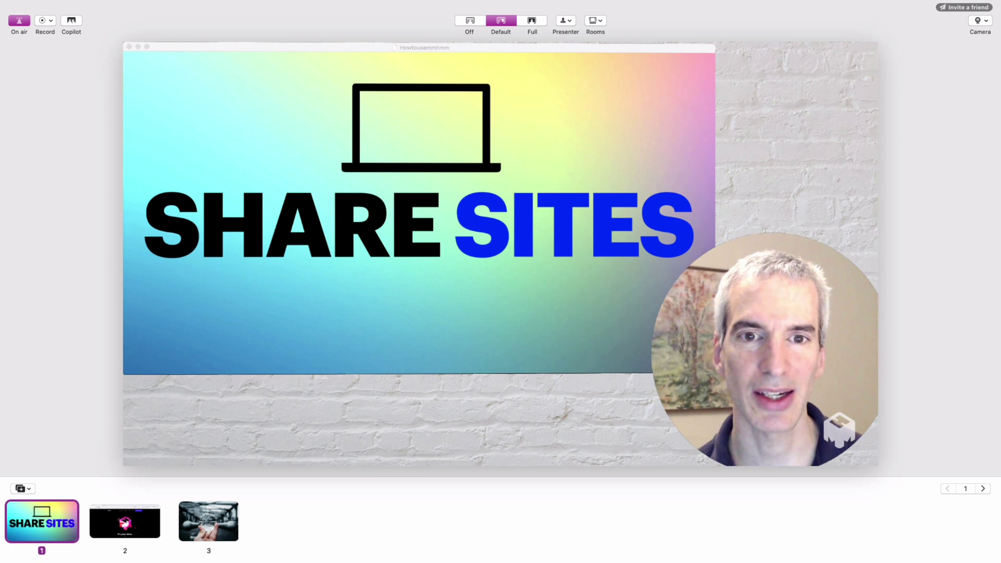
{"action": "key", "text": "Right"}
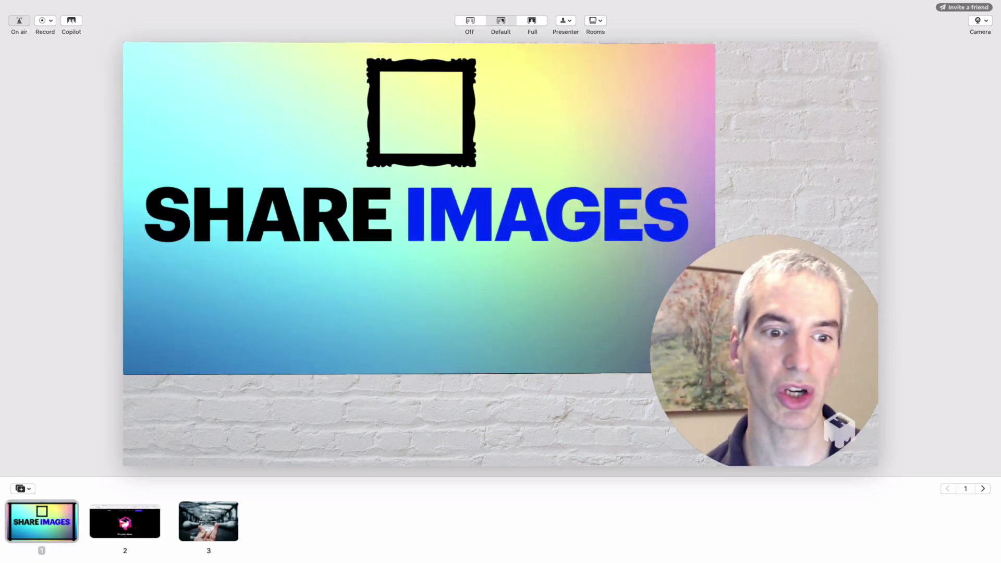
Show the crystal-ball photo full-stage, return to Default layout, then bring back the SHARE IMAGES slide
{"action": "left_click", "coordinate": [214, 506]}
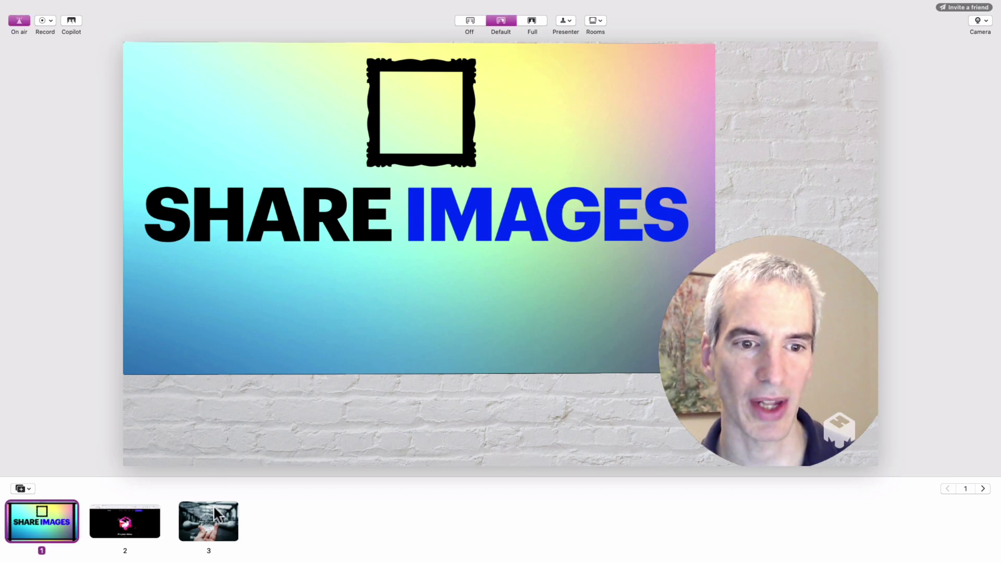
{"action": "left_click", "coordinate": [213, 506]}
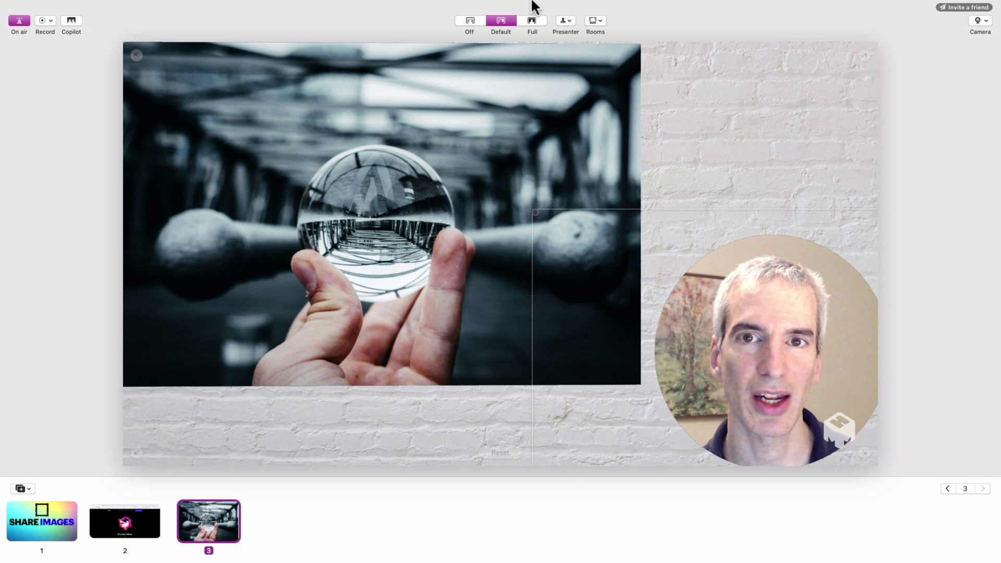
{"action": "left_click", "coordinate": [530, 21]}
{"action": "left_click", "coordinate": [532, 23]}
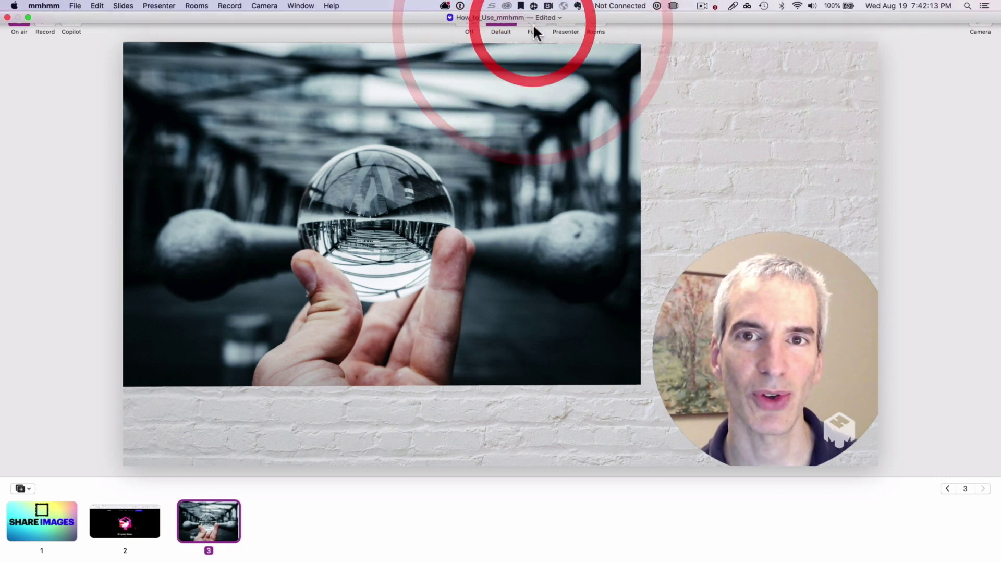
{"action": "left_click", "coordinate": [530, 23]}
{"action": "left_click", "coordinate": [529, 24]}
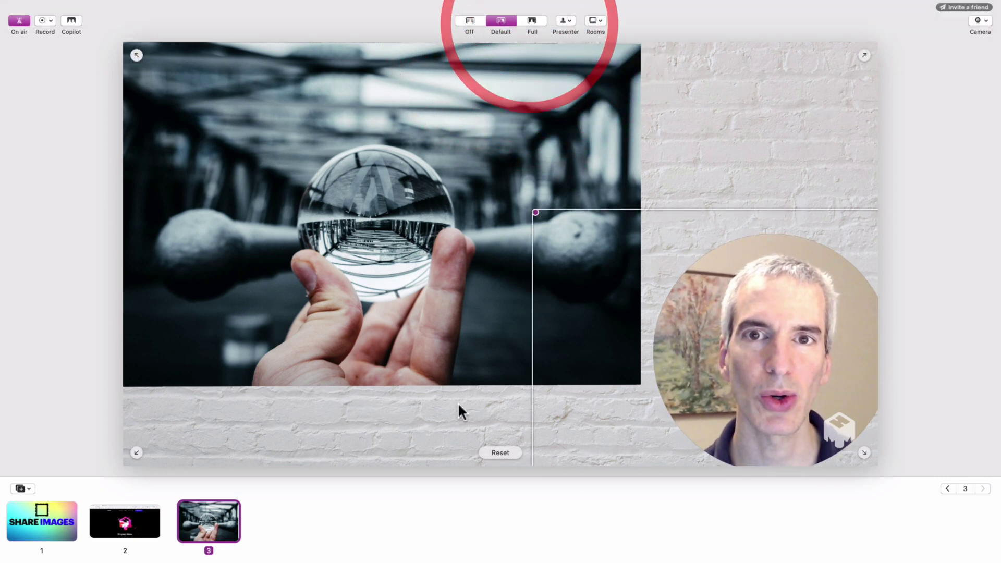
{"action": "left_click", "coordinate": [532, 20]}
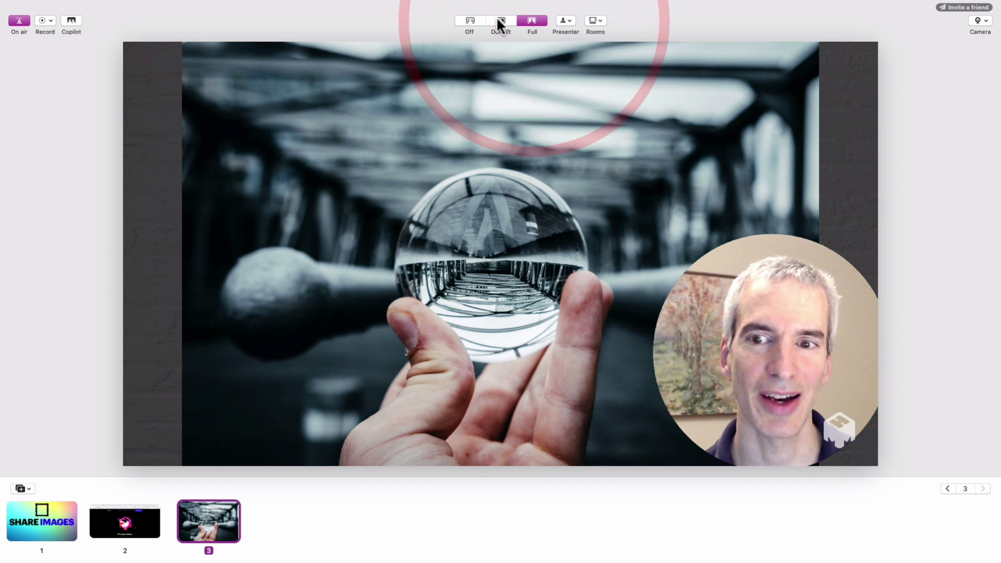
{"action": "left_click", "coordinate": [497, 21]}
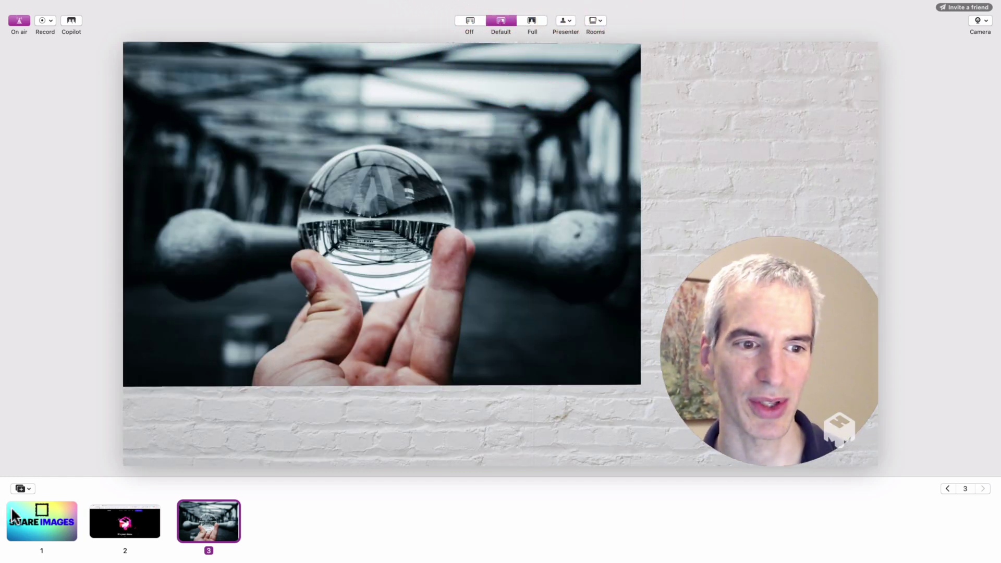
{"action": "left_click", "coordinate": [44, 526]}
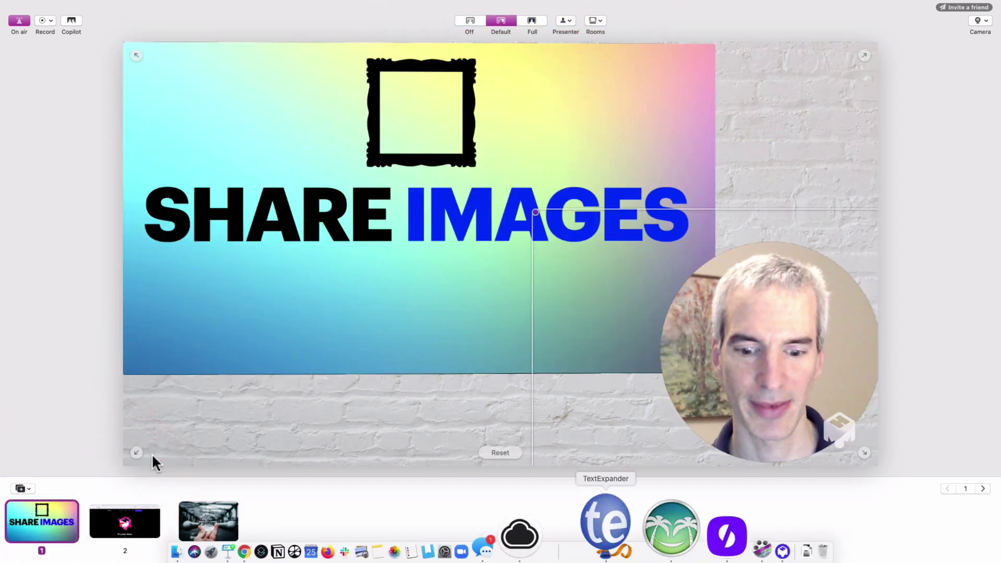
Advance to CHANGE SHAPE and detach the Presenter settings into a separate panel
{"action": "key", "text": "super+Tab"}
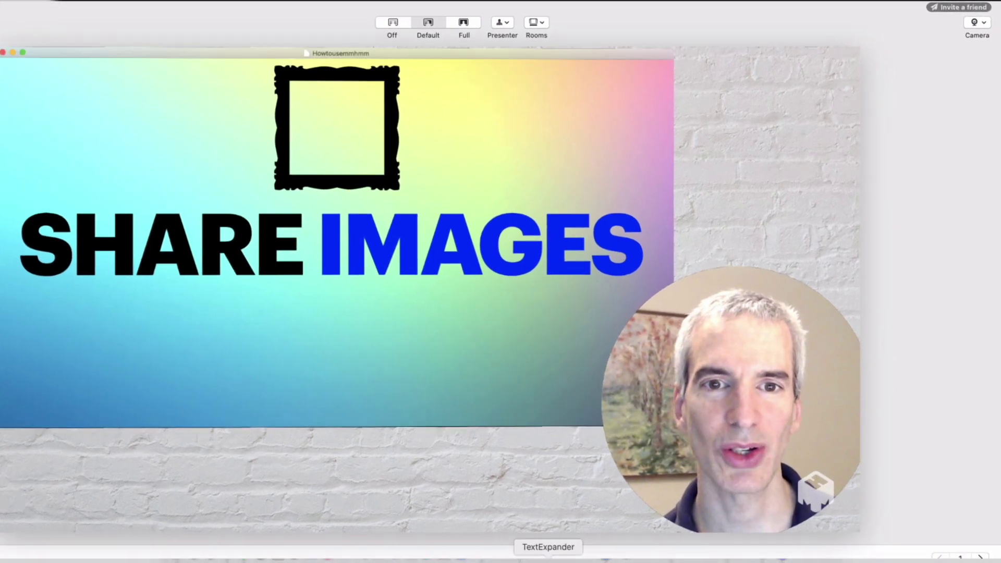
{"action": "key", "text": "Right"}
{"action": "key", "text": "Right"}
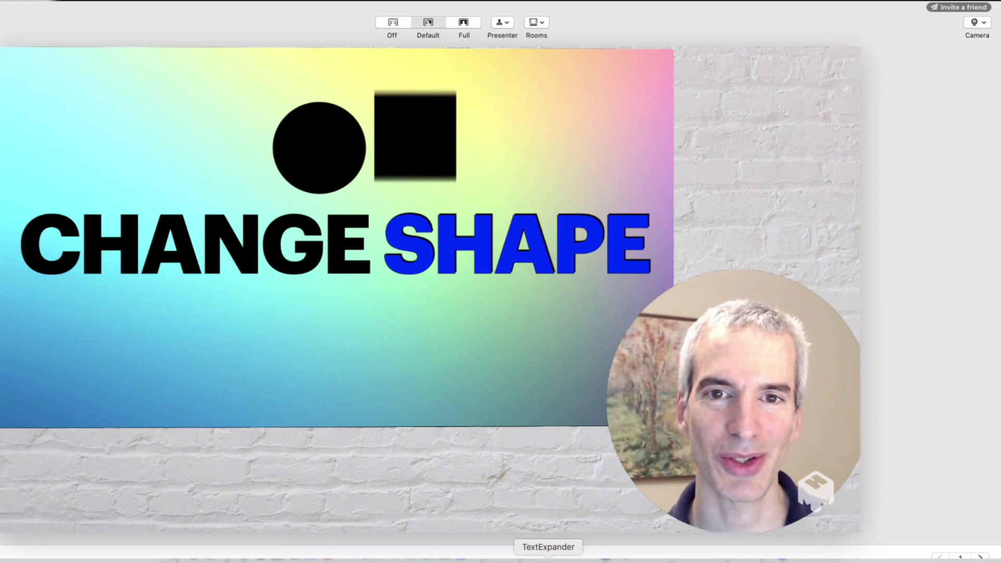
{"action": "left_click", "coordinate": [501, 18]}
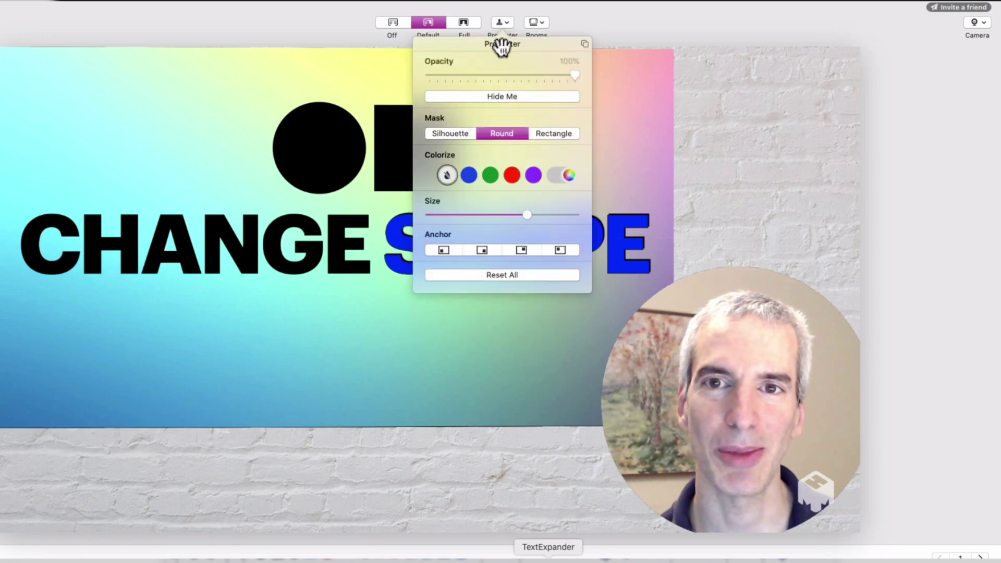
{"action": "left_click_drag", "start_coordinate": [501, 46], "coordinate": [809, 17]}
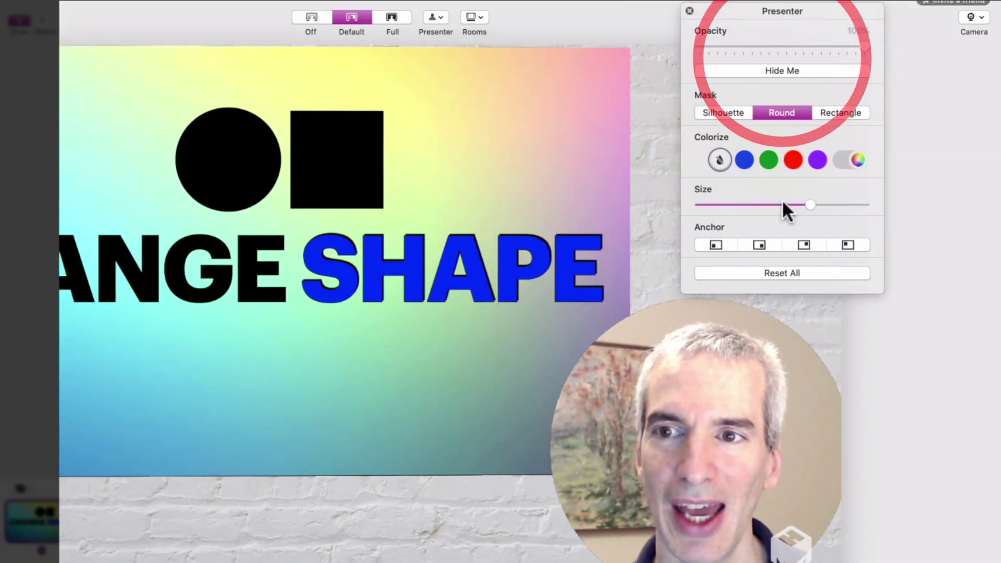
Try the Silhouette and Rectangle masks, settle on Round, then advance past CHANGE SHAPE
{"action": "left_click", "coordinate": [725, 110]}
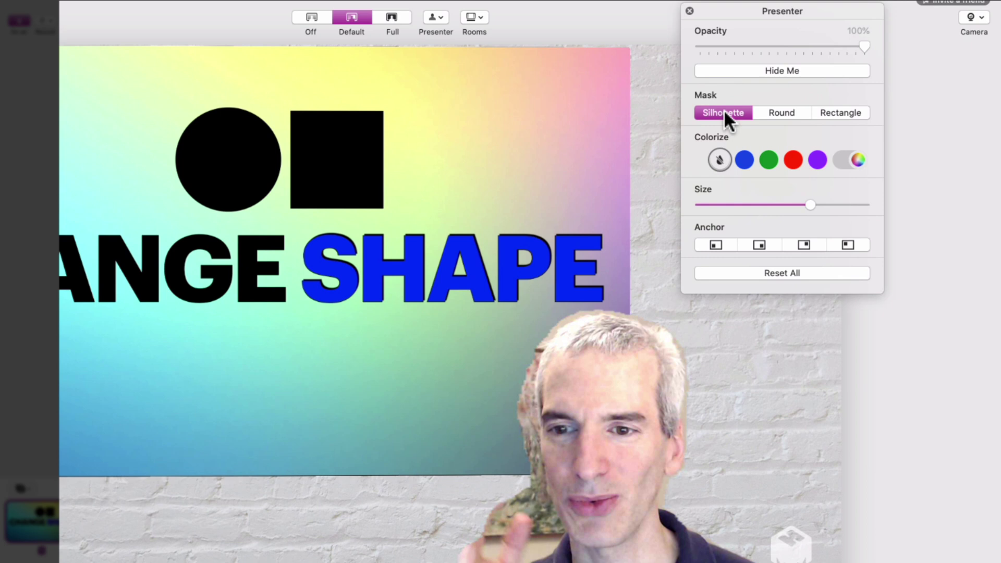
{"action": "left_click", "coordinate": [791, 112]}
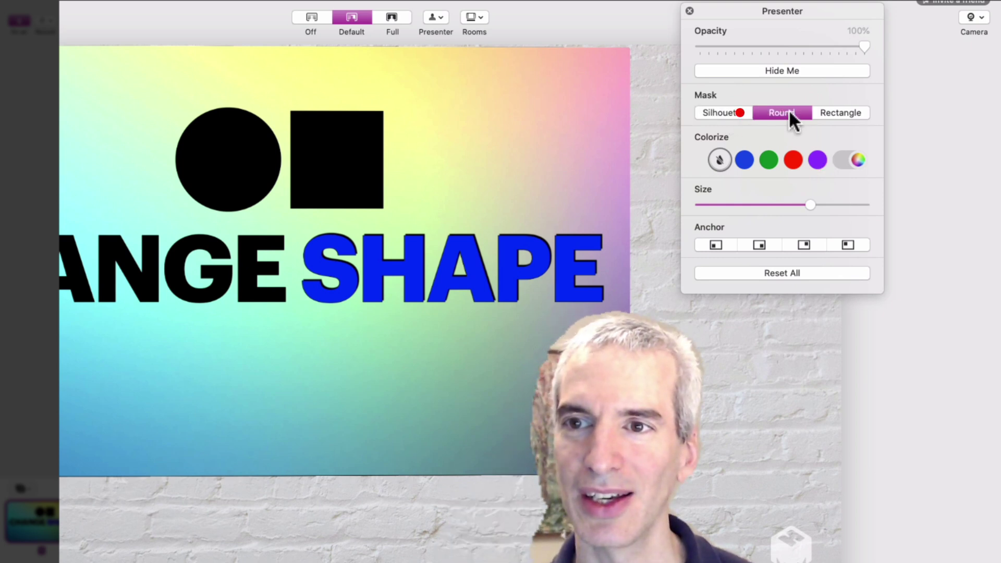
{"action": "left_click", "coordinate": [830, 109]}
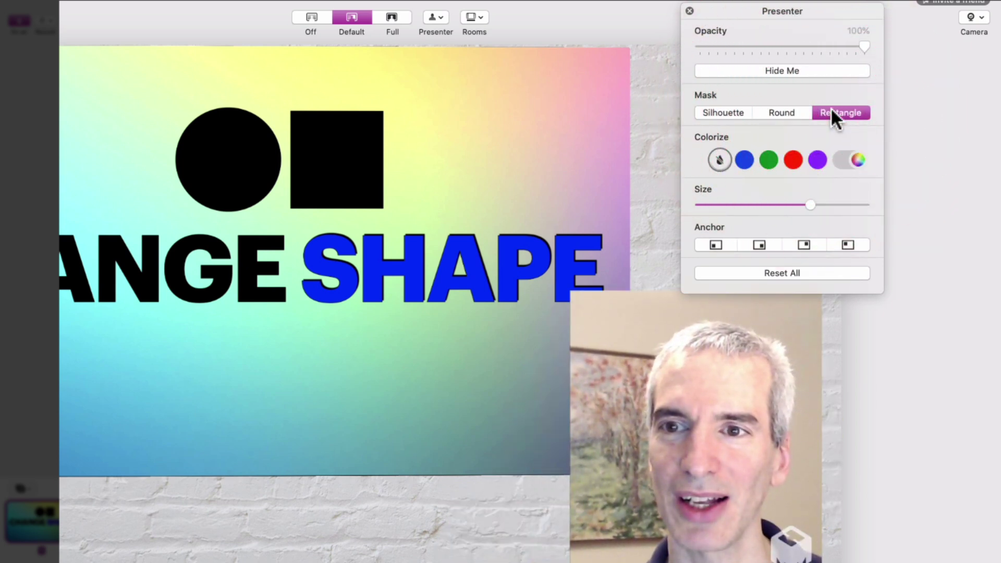
{"action": "left_click", "coordinate": [787, 113]}
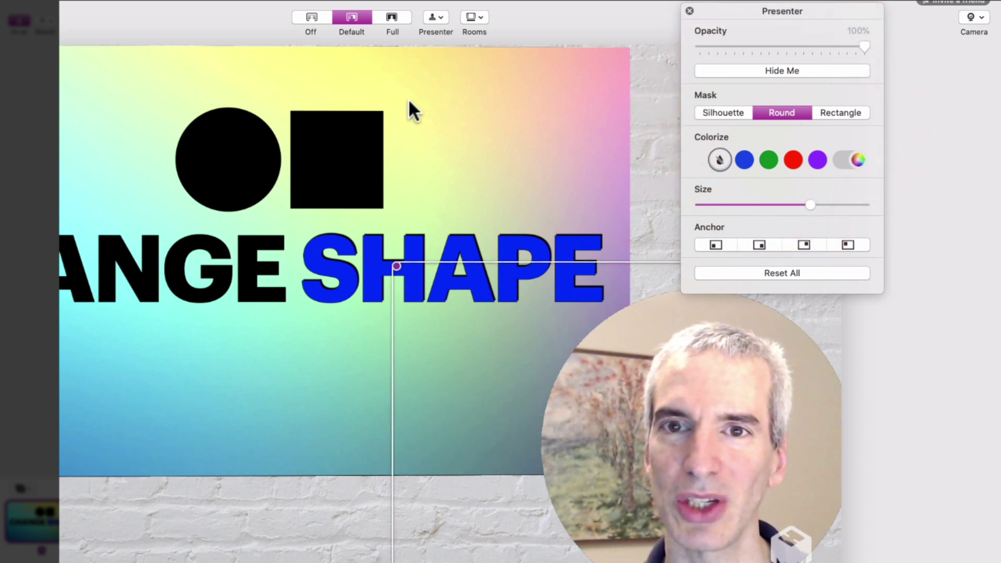
{"action": "left_click", "coordinate": [118, 391]}
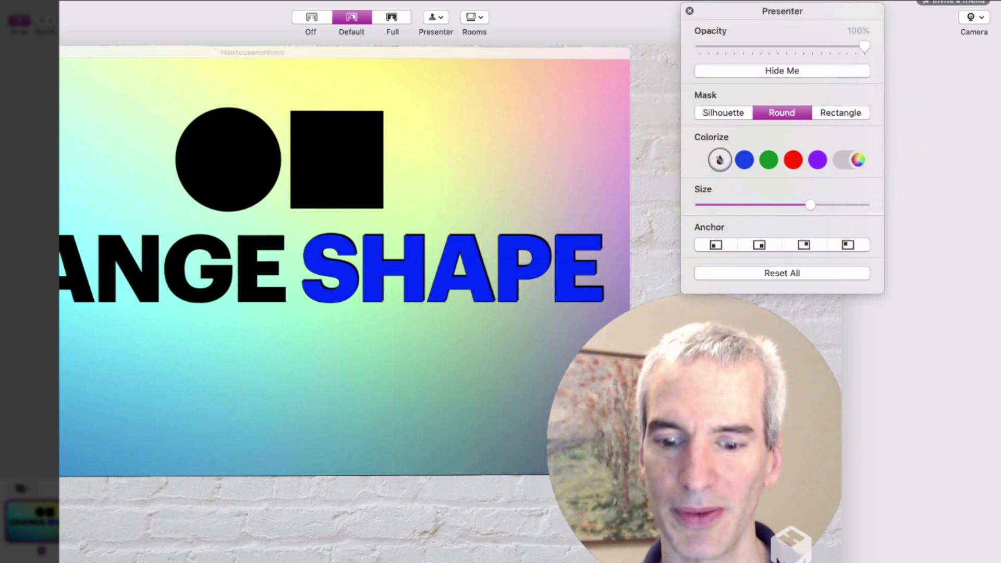
{"action": "key", "text": "Right"}
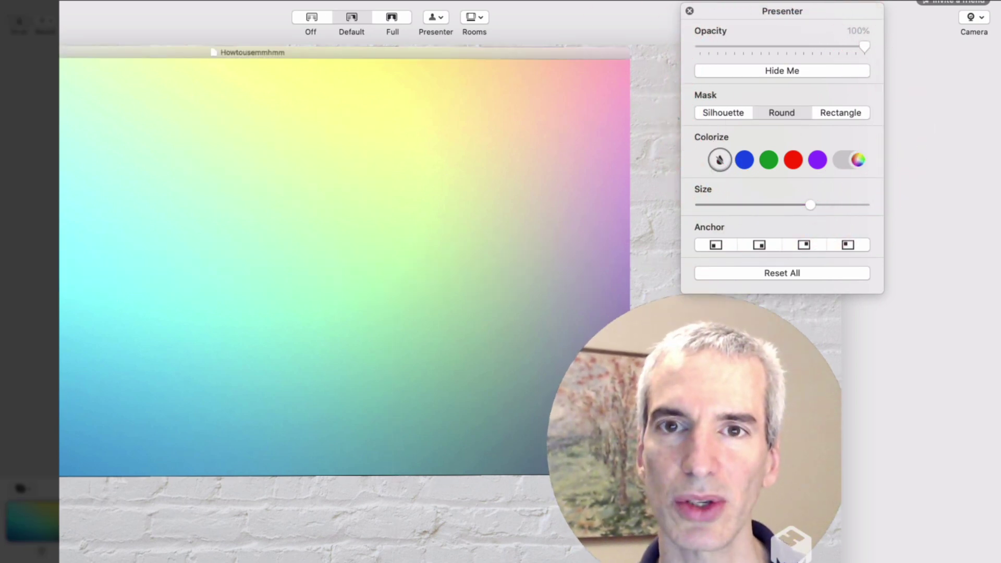
Reveal the CHANGE SIZE title, then resize the presenter bubble and tuck it small into the lower right
{"action": "key", "text": "Right"}
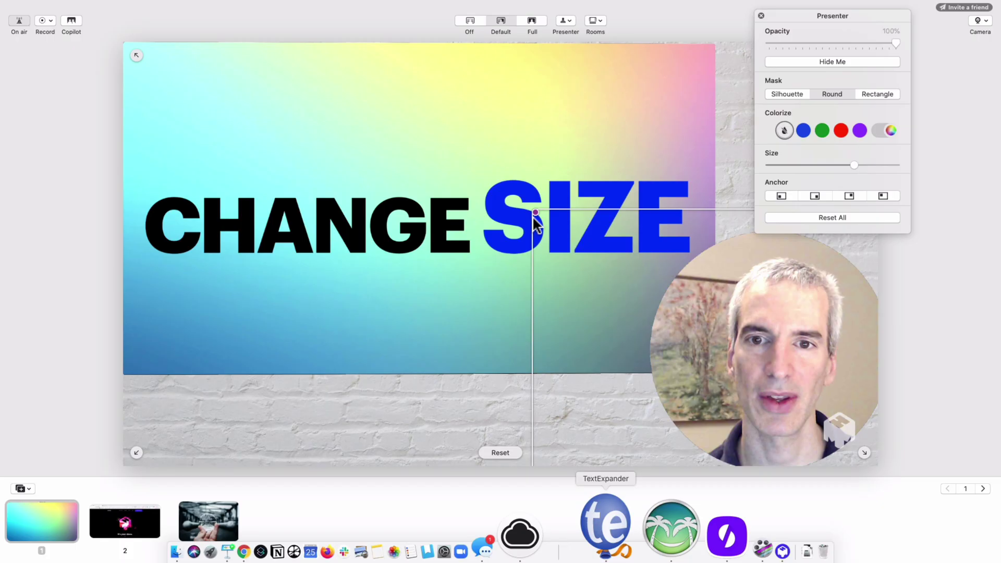
{"action": "left_click_drag", "start_coordinate": [534, 211], "coordinate": [527, 201]}
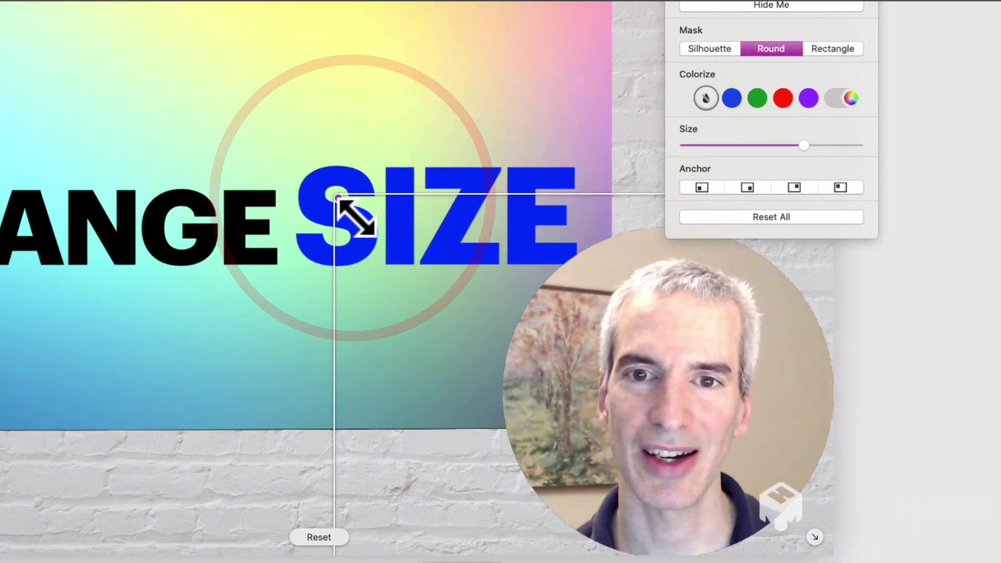
{"action": "left_click_drag", "start_coordinate": [337, 198], "coordinate": [400, 199]}
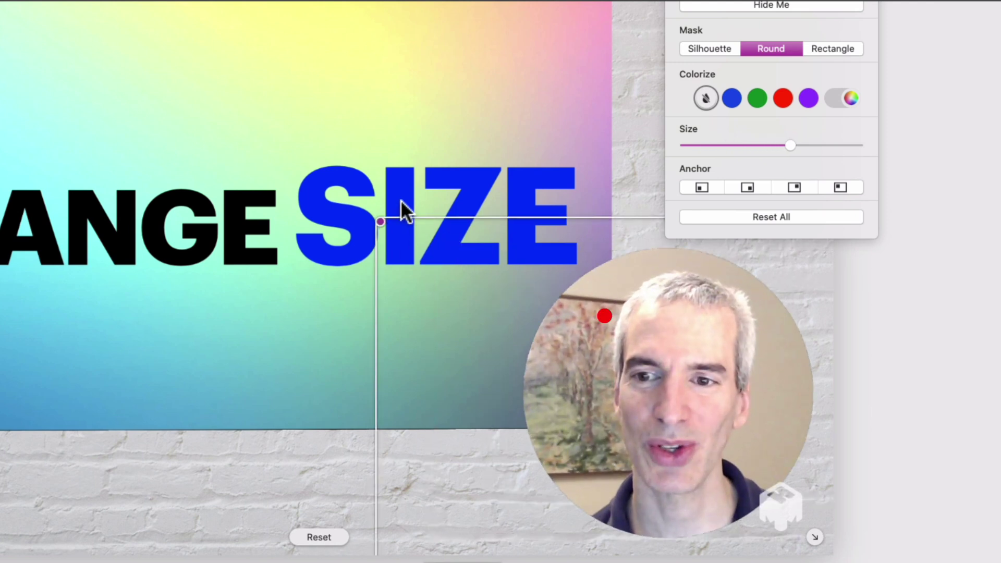
{"action": "mouse_move", "coordinate": [585, 324]}
{"action": "left_mouse_down"}
{"action": "mouse_move", "coordinate": [617, 336]}
{"action": "mouse_move", "coordinate": [502, 328]}
{"action": "mouse_move", "coordinate": [599, 335]}
{"action": "left_mouse_up"}
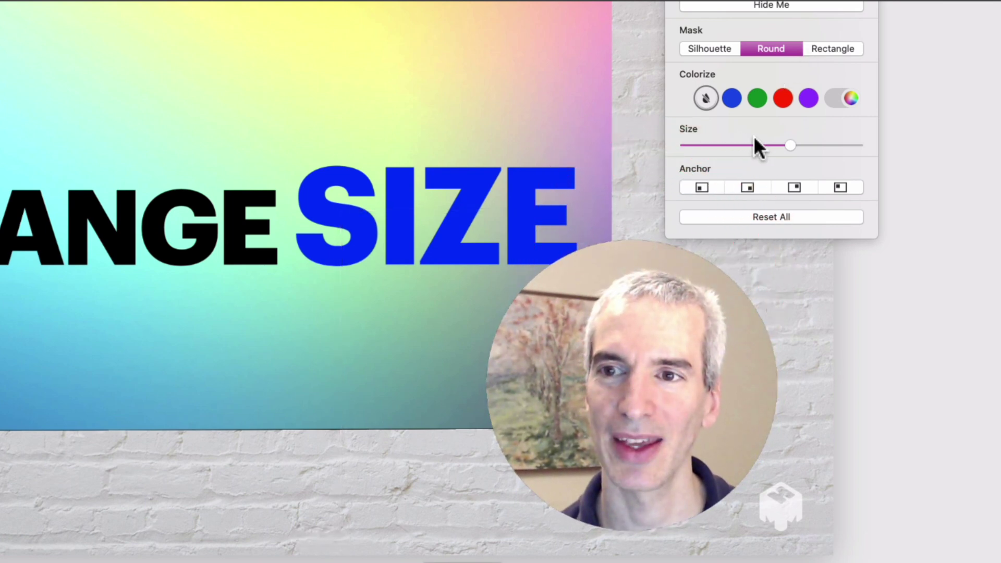
{"action": "left_click_drag", "start_coordinate": [787, 146], "coordinate": [814, 145]}
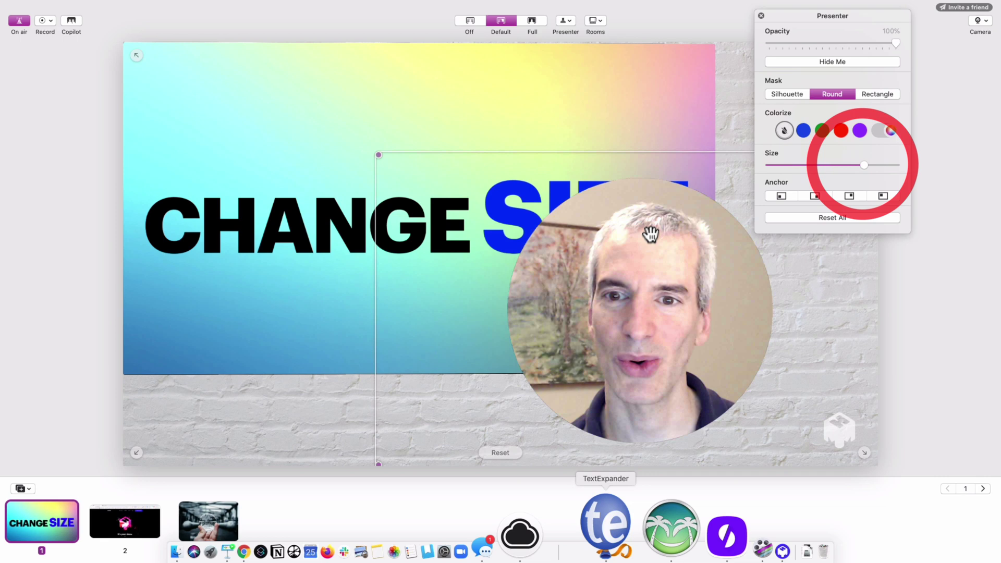
{"action": "left_click", "coordinate": [651, 234]}
{"action": "left_click_drag", "start_coordinate": [386, 165], "coordinate": [458, 190]}
{"action": "left_click_drag", "start_coordinate": [550, 247], "coordinate": [641, 290]}
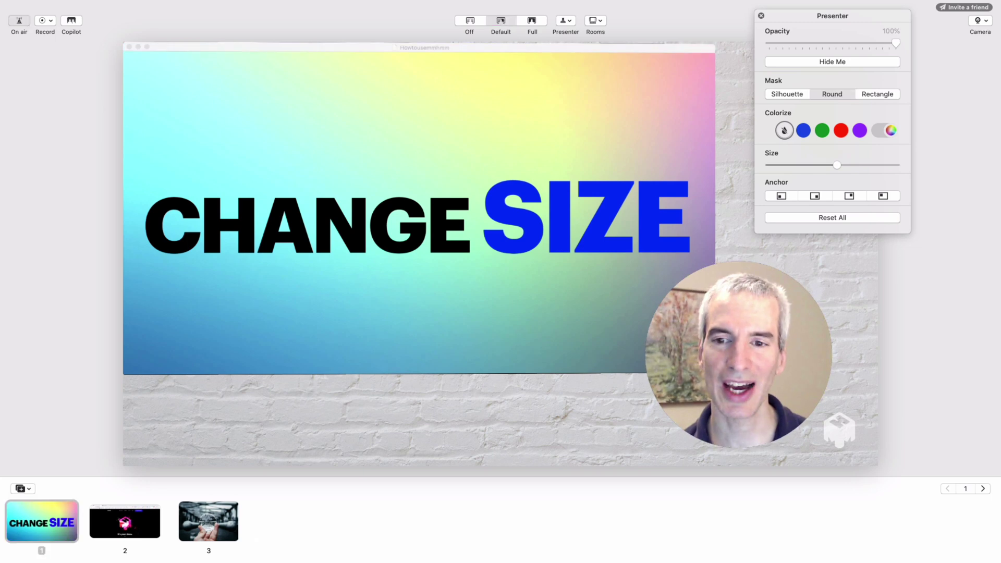
Bring in the CHANGE COLOR slide, tint the presenter blue, and enlarge the bubble
{"action": "key", "text": "Right"}
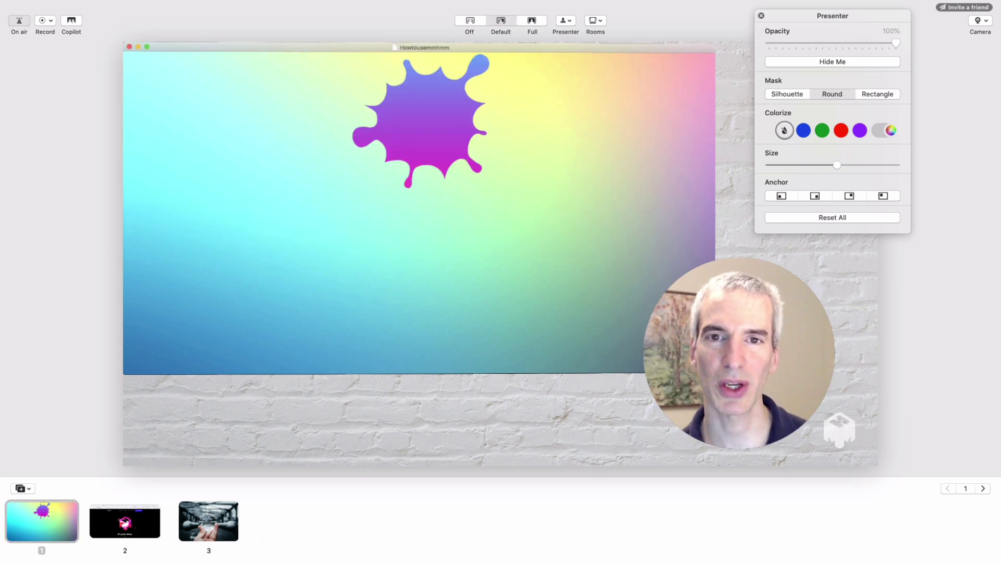
{"action": "key", "text": "Right"}
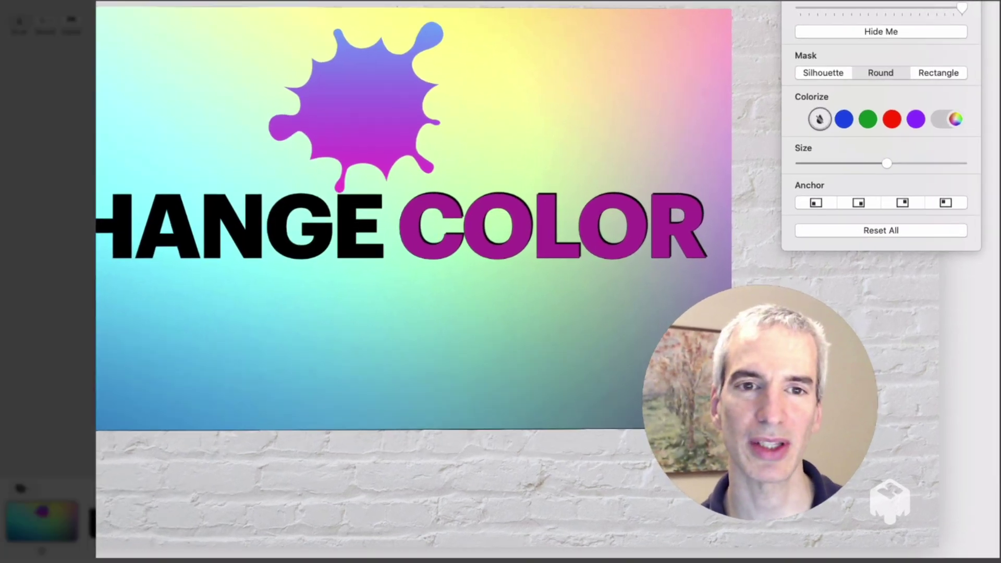
{"action": "left_click", "coordinate": [850, 122]}
{"action": "left_click_drag", "start_coordinate": [537, 281], "coordinate": [443, 228]}
Try green, red and purple tints, then remove the tint and move the bubble right and down
{"action": "left_click", "coordinate": [866, 119]}
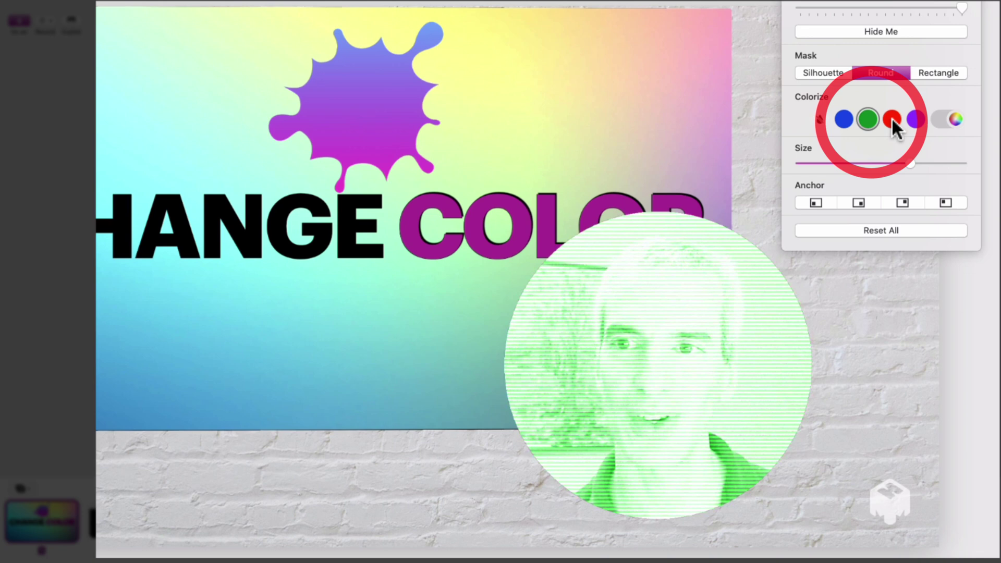
{"action": "left_click", "coordinate": [891, 118]}
{"action": "left_click", "coordinate": [918, 118]}
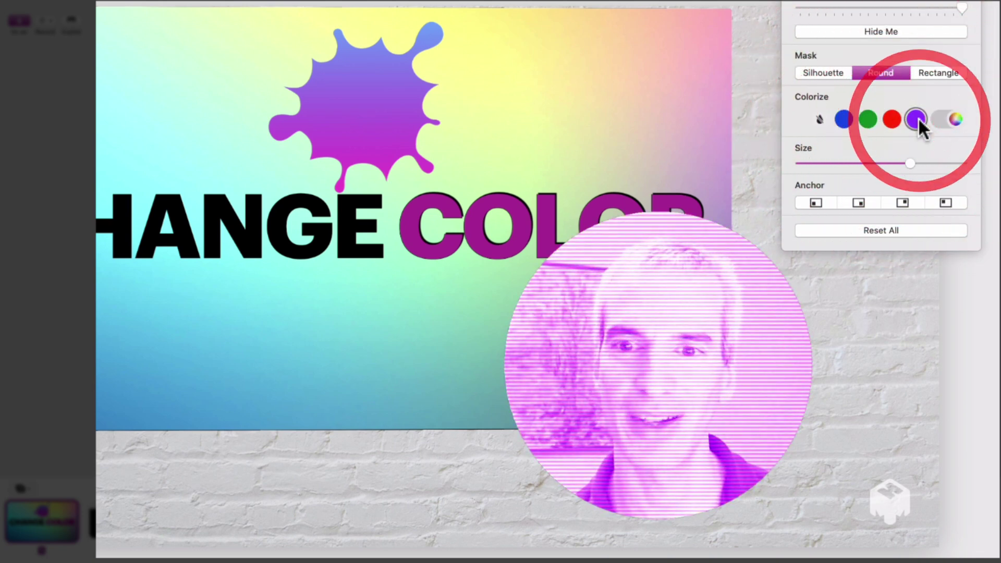
{"action": "left_click", "coordinate": [818, 120]}
{"action": "left_click_drag", "start_coordinate": [572, 243], "coordinate": [675, 298]}
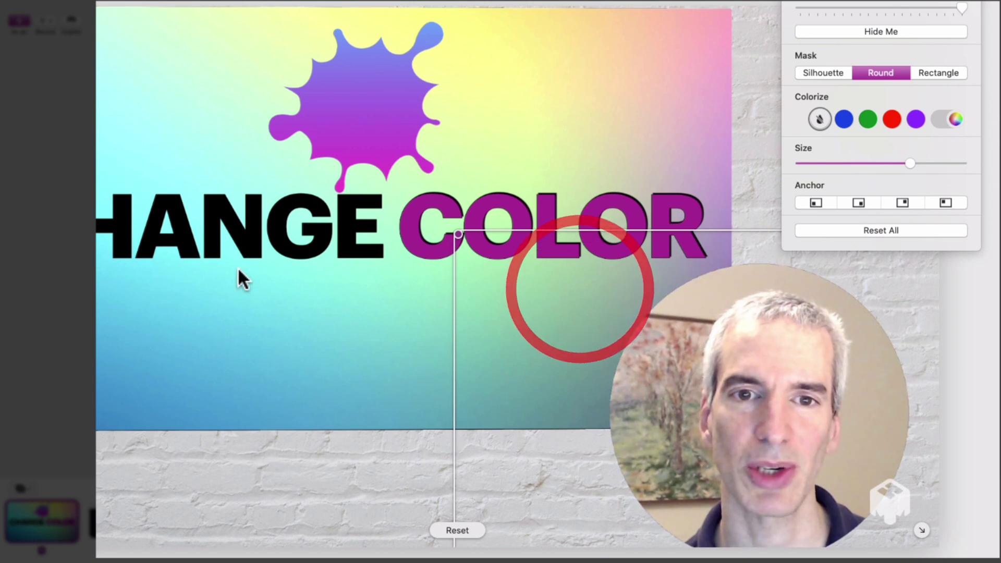
{"action": "key", "text": "super+Tab"}
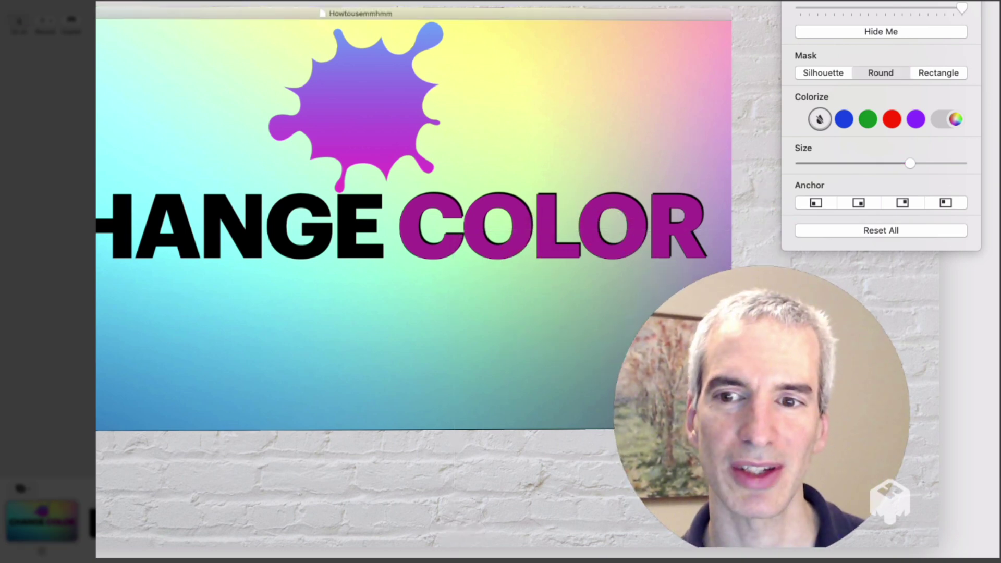
On CHANGE OPACITY, fade the presenter to 0%, toggle Full/Default, restore 100%, then show the website slide
{"action": "key", "text": "Right"}
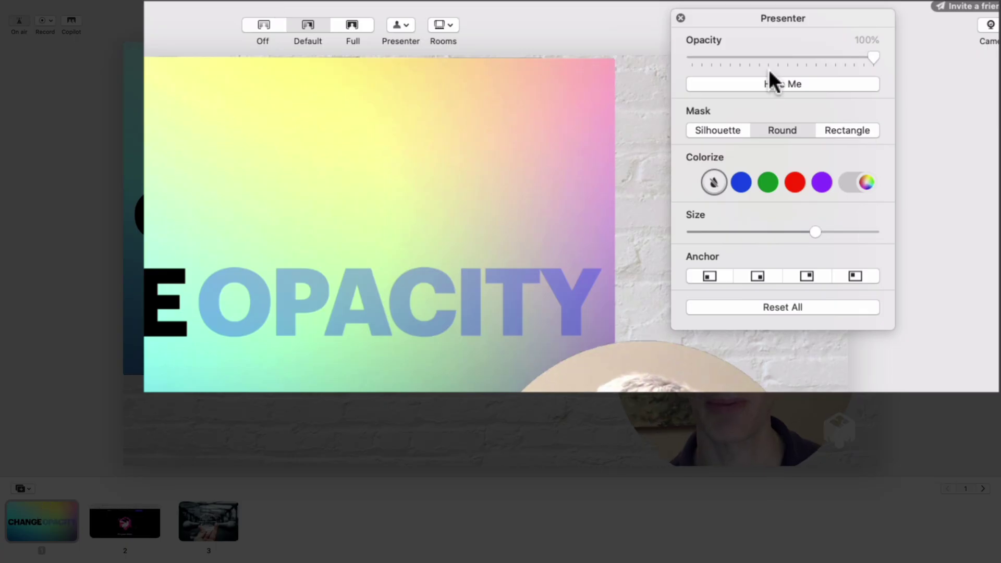
{"action": "left_click_drag", "start_coordinate": [863, 52], "coordinate": [651, 48]}
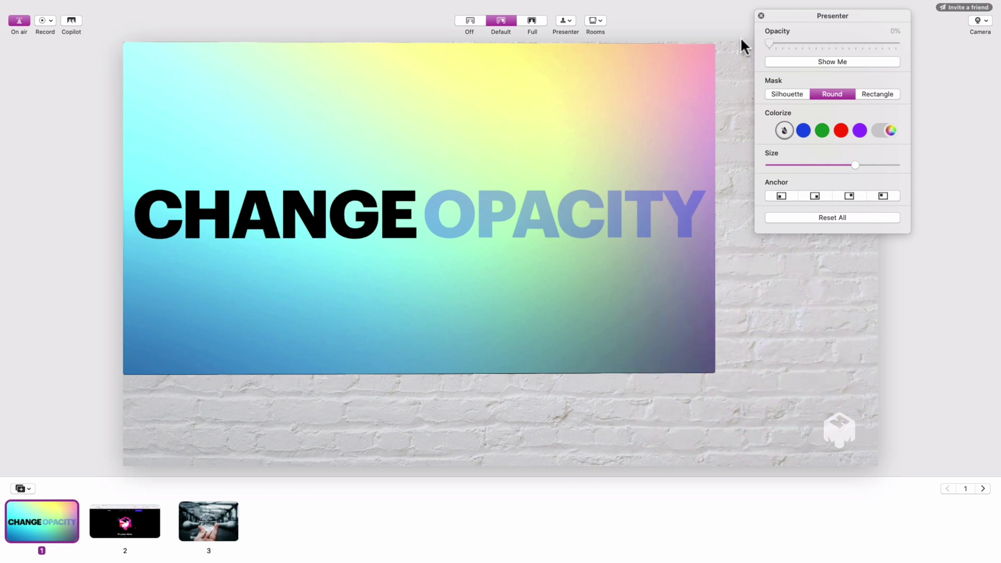
{"action": "left_click", "coordinate": [528, 17]}
{"action": "left_click", "coordinate": [505, 18]}
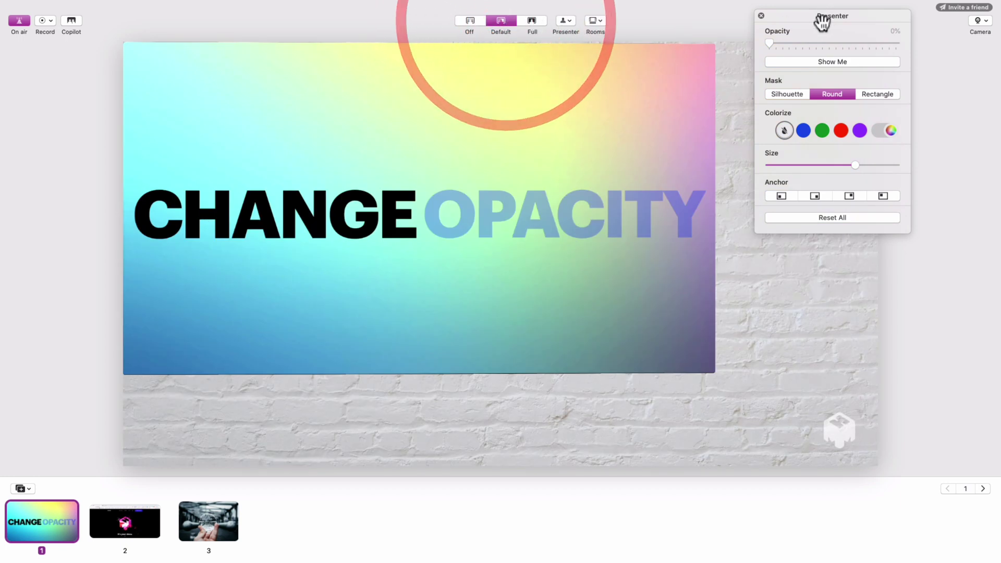
{"action": "left_click_drag", "start_coordinate": [768, 42], "coordinate": [913, 60]}
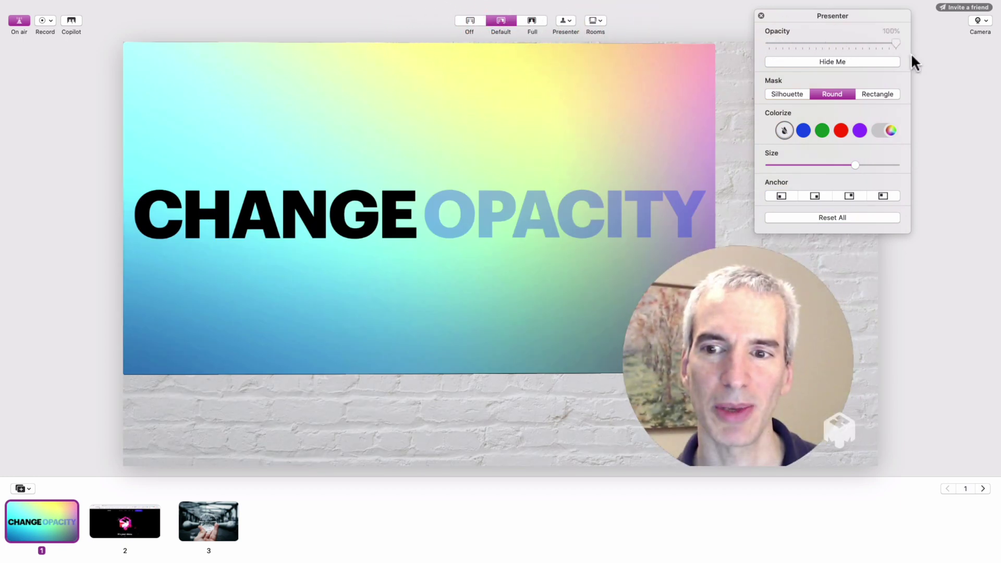
{"action": "left_click", "coordinate": [915, 52]}
{"action": "key", "text": "Right"}
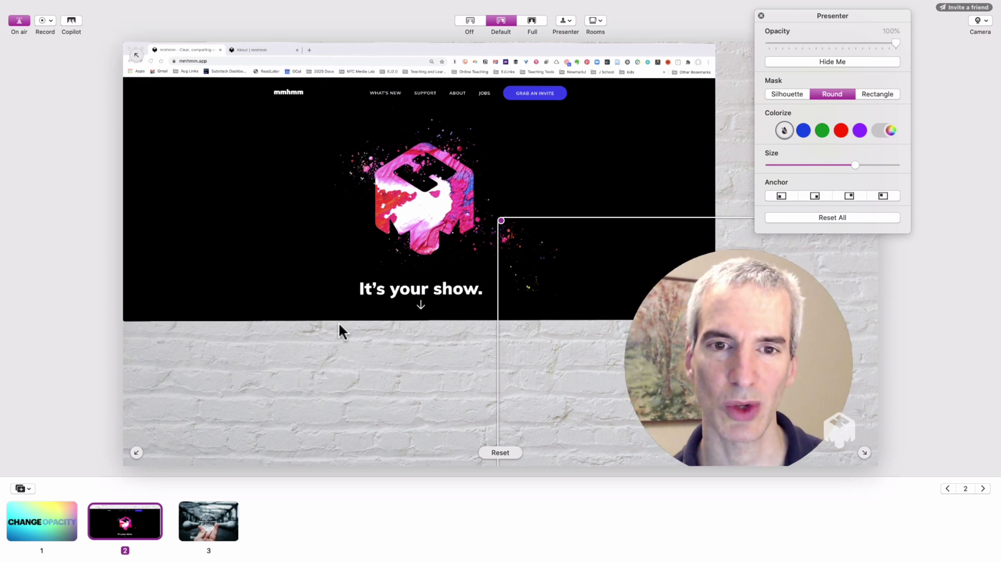
Return to MOVE YOURSELF, drag and resize the presenter bubble, ending slightly smaller at lower right
{"action": "key", "text": "Left"}
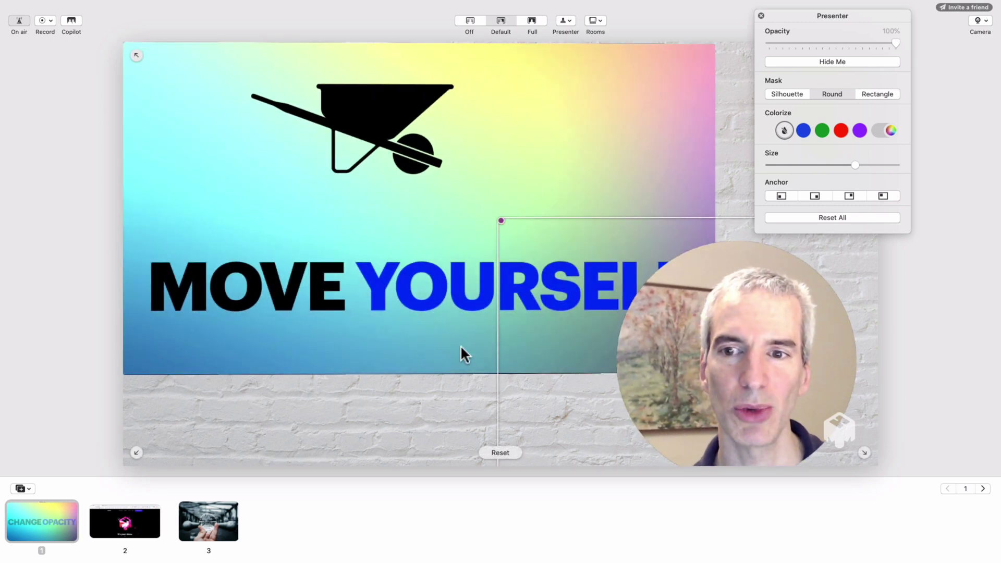
{"action": "left_click", "coordinate": [780, 366]}
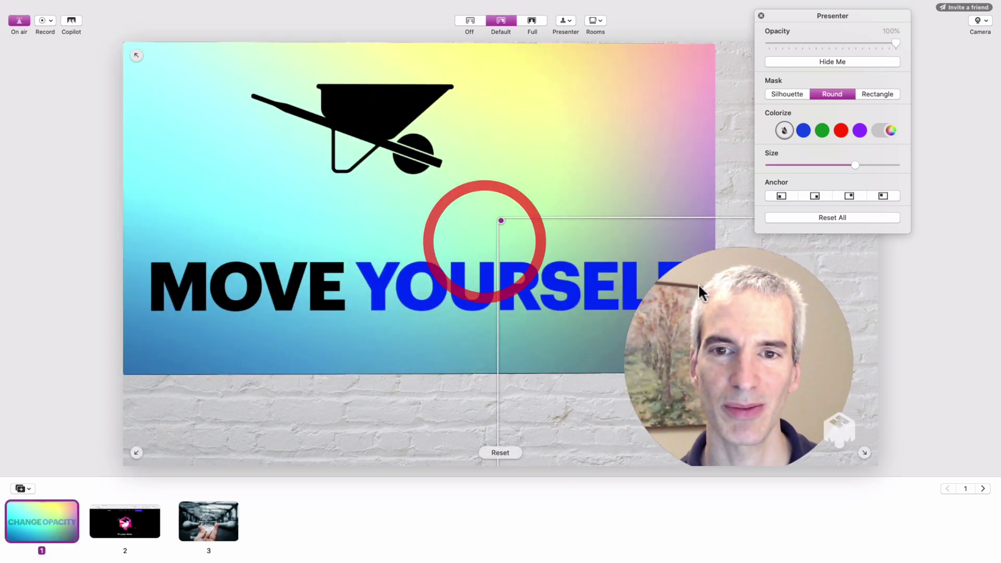
{"action": "left_click_drag", "start_coordinate": [698, 283], "coordinate": [332, 259]}
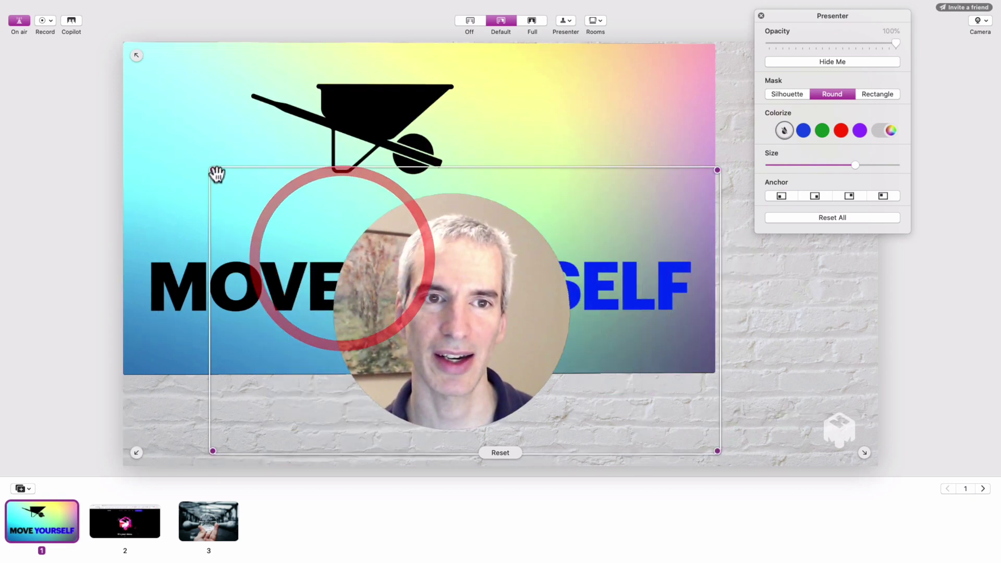
{"action": "left_click_drag", "start_coordinate": [213, 173], "coordinate": [368, 224]}
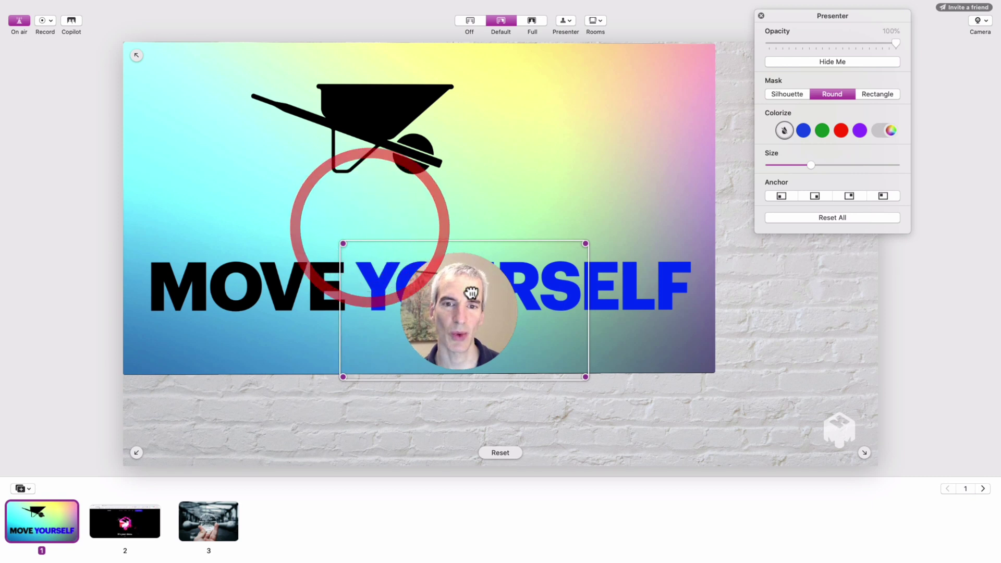
{"action": "left_click_drag", "start_coordinate": [473, 295], "coordinate": [818, 230]}
{"action": "left_click_drag", "start_coordinate": [675, 191], "coordinate": [586, 131]}
{"action": "left_click_drag", "start_coordinate": [710, 266], "coordinate": [799, 363]}
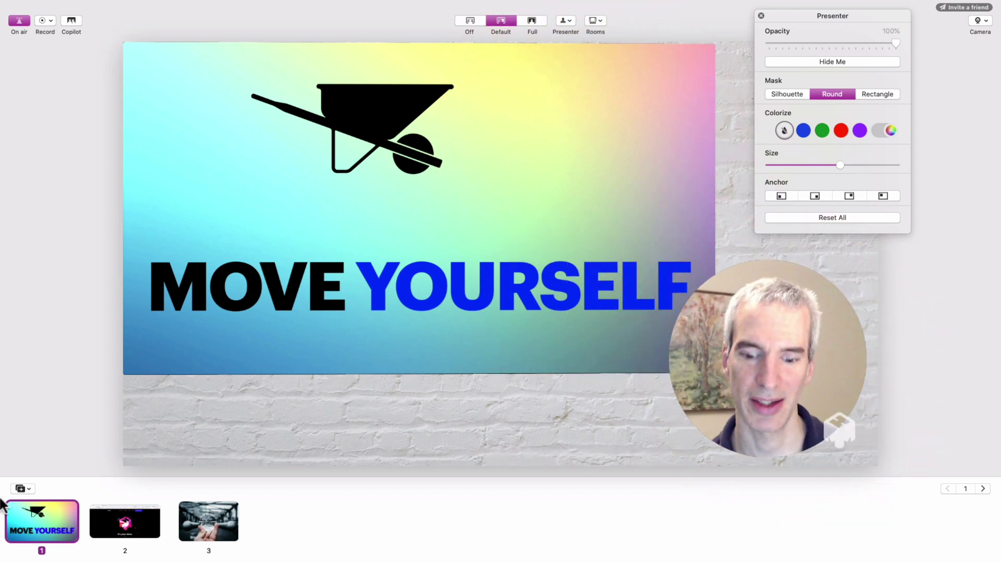
Advance to the CHANGE ROOM slide and switch the room from brick wall to London
{"action": "key", "text": "super+Tab"}
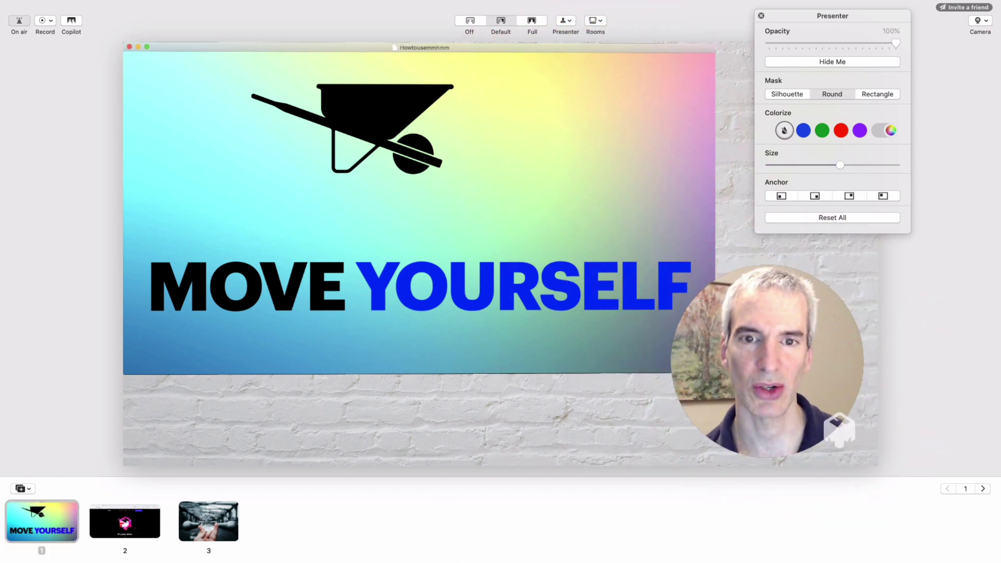
{"action": "key", "text": "Right"}
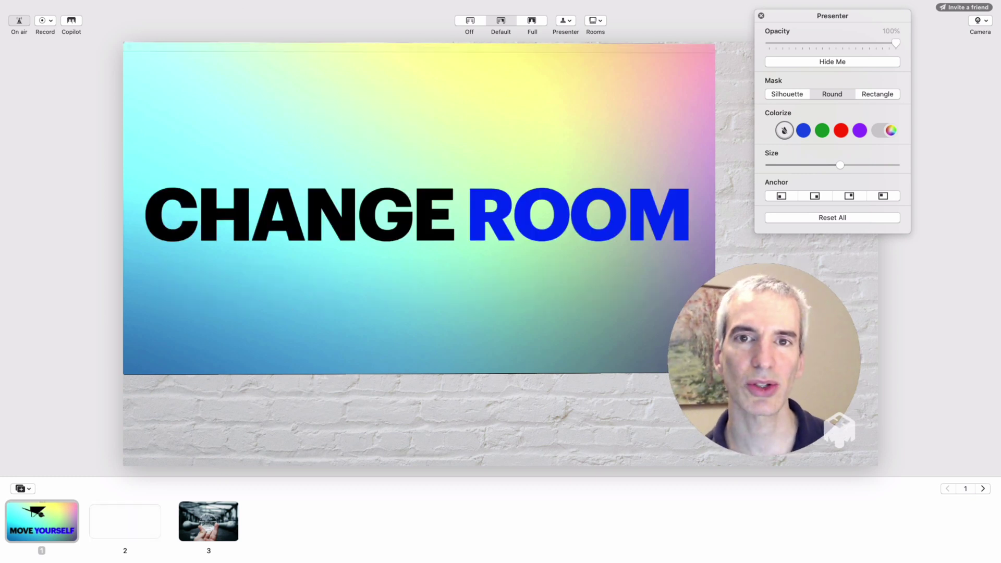
{"action": "left_click", "coordinate": [595, 19]}
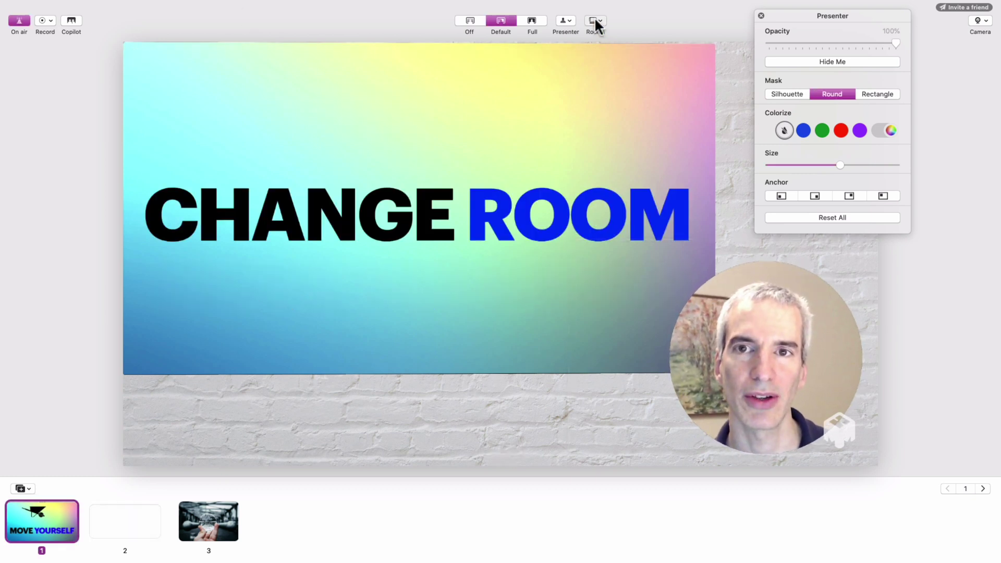
{"action": "left_click", "coordinate": [598, 21]}
{"action": "left_click", "coordinate": [597, 20]}
{"action": "left_click", "coordinate": [598, 21]}
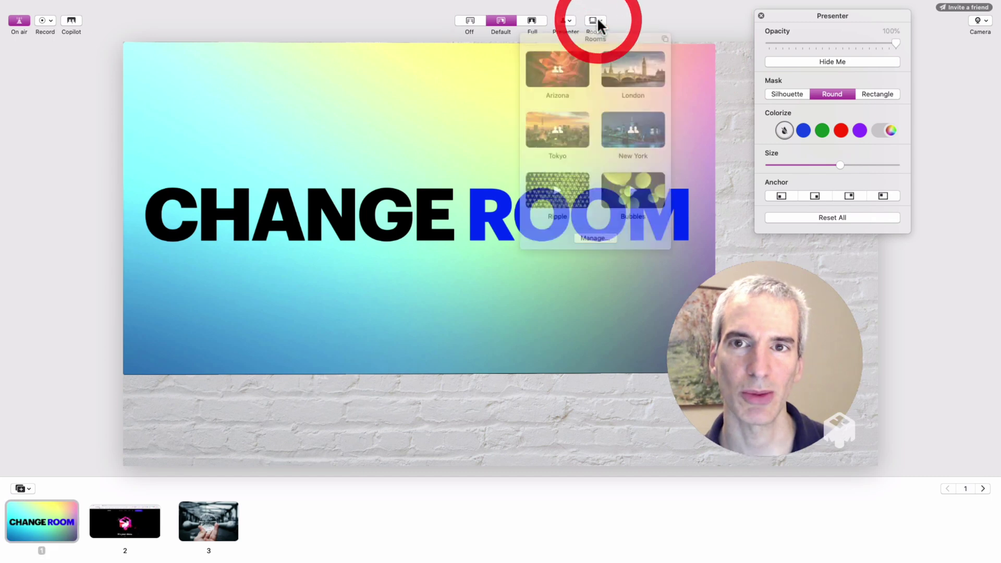
{"action": "left_click", "coordinate": [614, 79]}
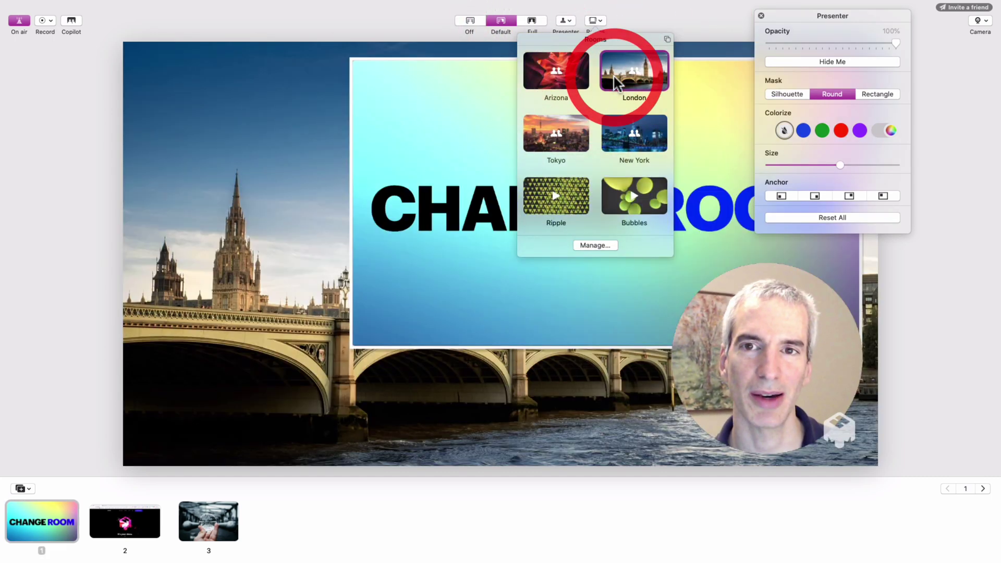
Tear the room list off into a floating panel at the lower right and choose Arizona
{"action": "left_click_drag", "start_coordinate": [594, 39], "coordinate": [671, 111]}
{"action": "left_click_drag", "start_coordinate": [667, 3], "coordinate": [887, 289]}
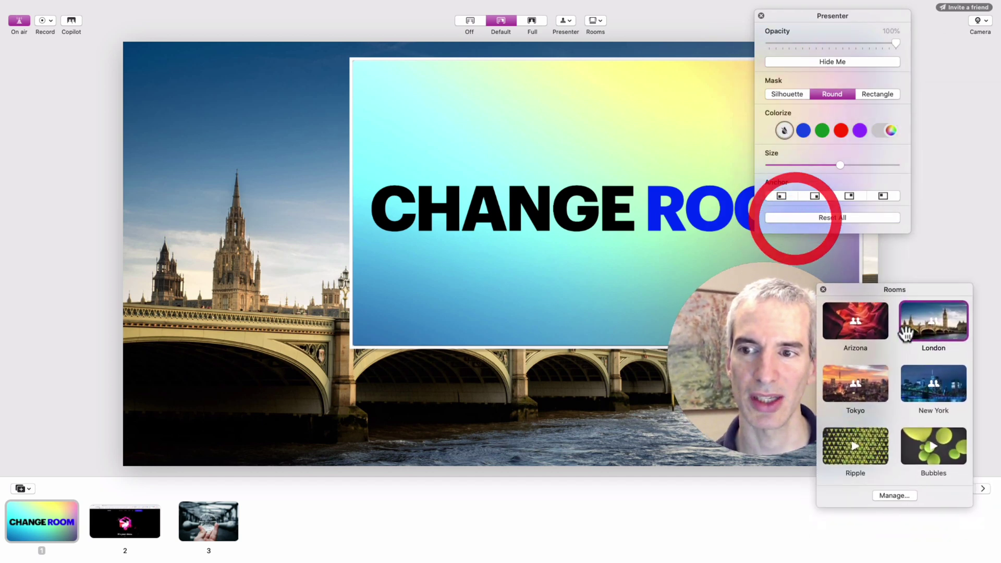
{"action": "left_click", "coordinate": [858, 326]}
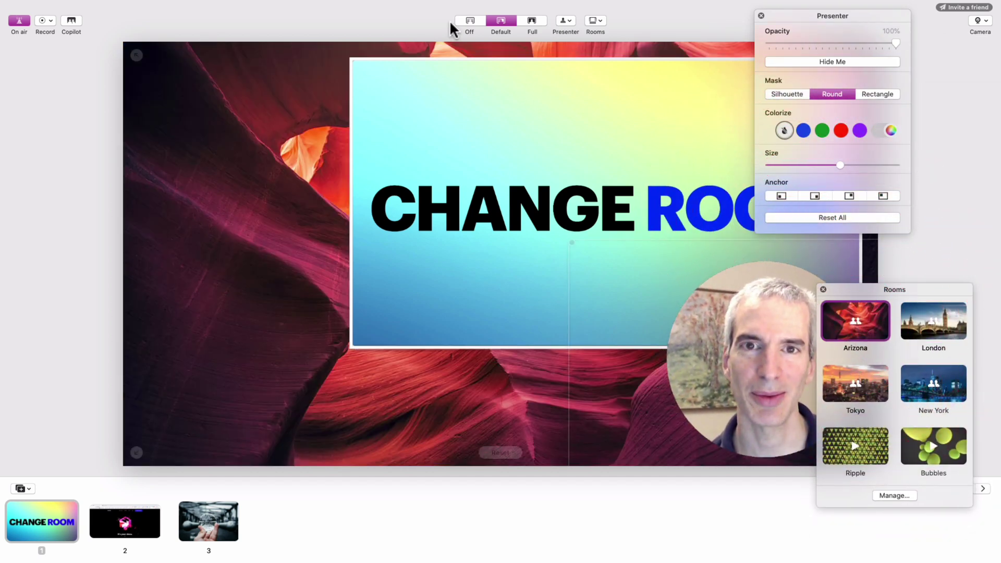
Hide the slide and try the Ripple, Bubbles, Silk and Wireframe rooms
{"action": "left_click", "coordinate": [468, 20]}
{"action": "scroll", "coordinate": [876, 390], "scroll_direction": "down", "scroll_amount": 2}
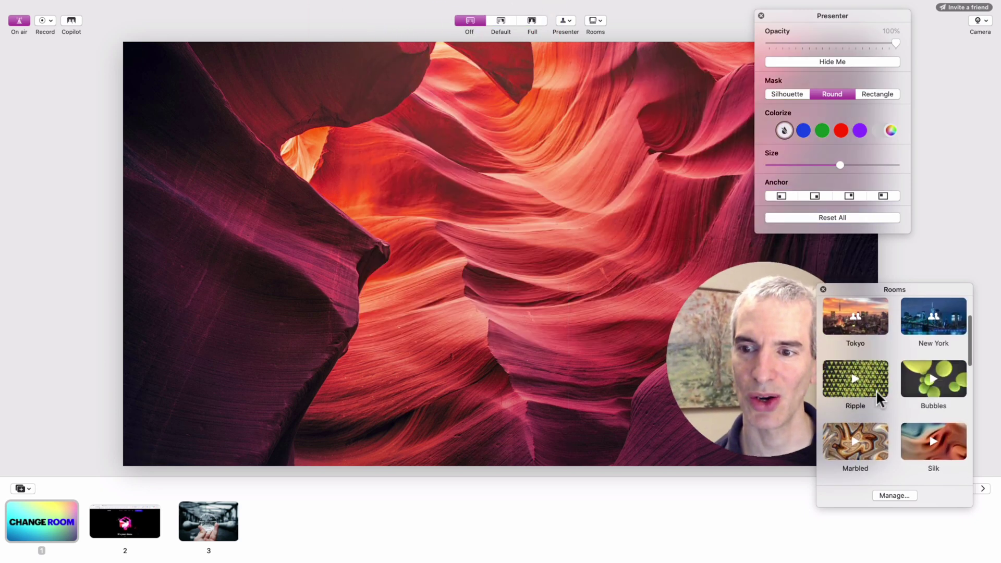
{"action": "left_click", "coordinate": [865, 383]}
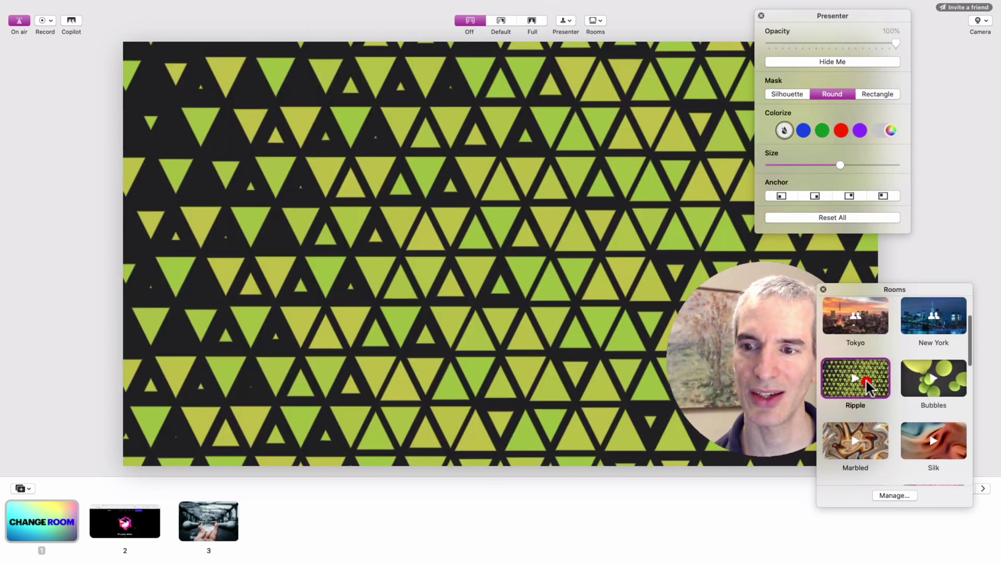
{"action": "left_click", "coordinate": [931, 383]}
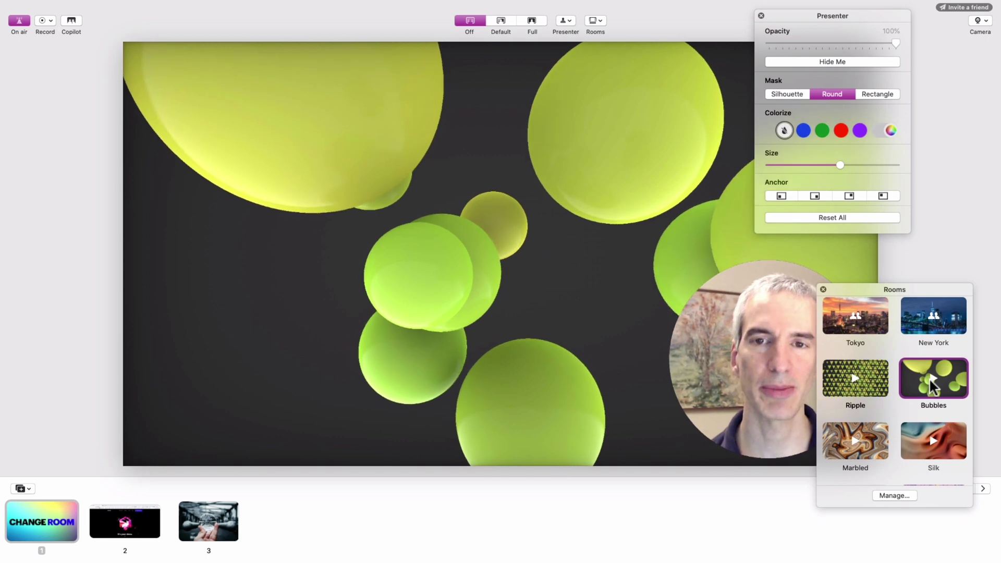
{"action": "scroll", "coordinate": [912, 408], "scroll_direction": "down", "scroll_amount": 1}
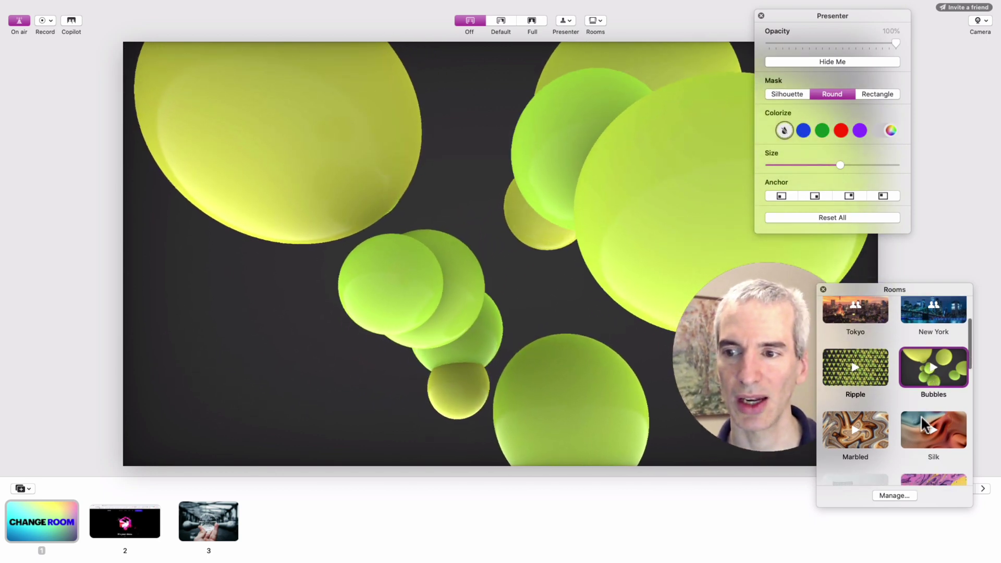
{"action": "left_click", "coordinate": [925, 430]}
{"action": "scroll", "coordinate": [859, 392], "scroll_direction": "down", "scroll_amount": 3}
{"action": "left_click", "coordinate": [859, 399]}
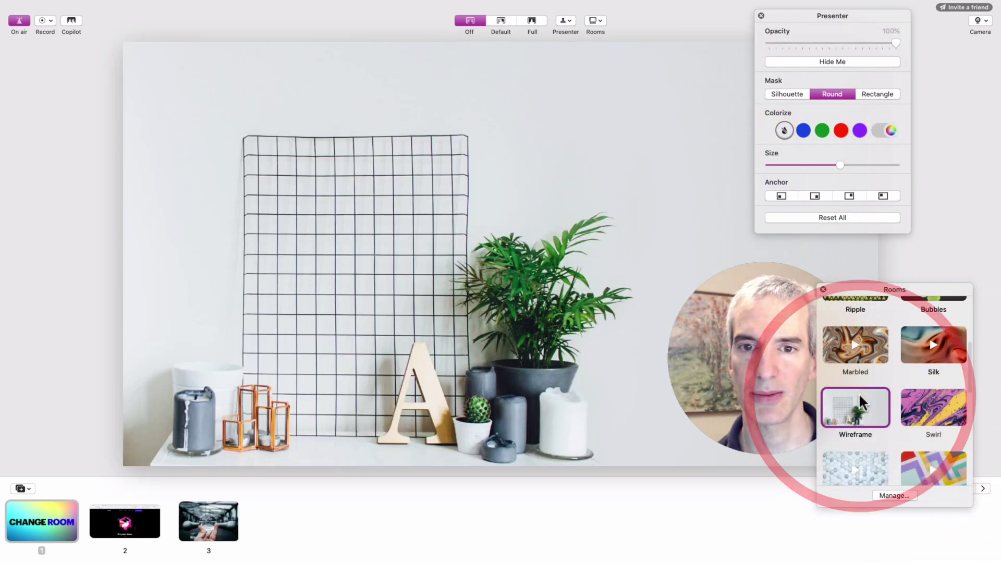
Set a Silhouette mask, try Swirl and Bookshelf, enlarge the presenter, and choose the string-lights patio room
{"action": "left_click", "coordinate": [794, 93]}
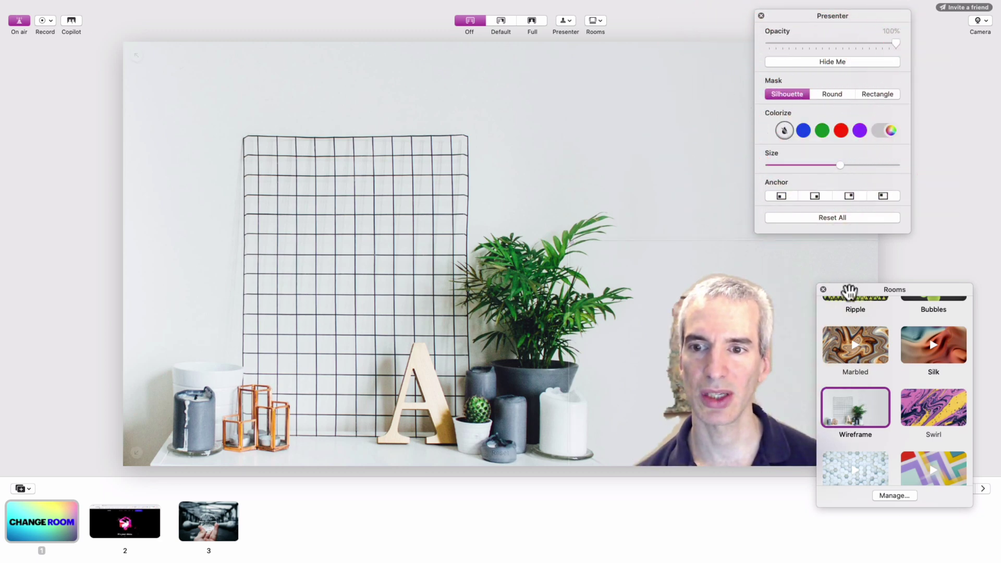
{"action": "left_click", "coordinate": [930, 414]}
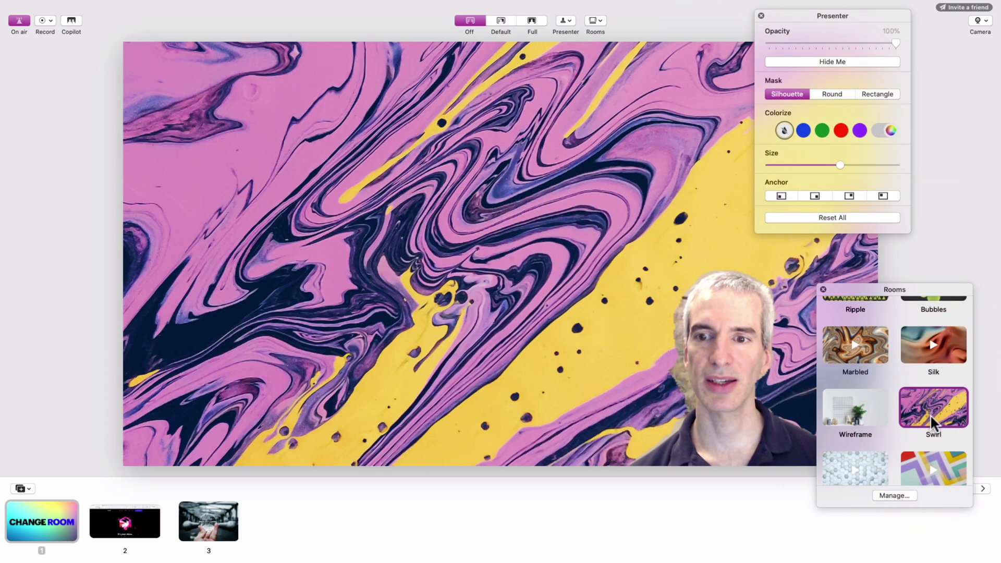
{"action": "scroll", "coordinate": [874, 448], "scroll_direction": "down", "scroll_amount": 3}
{"action": "left_click", "coordinate": [852, 433]}
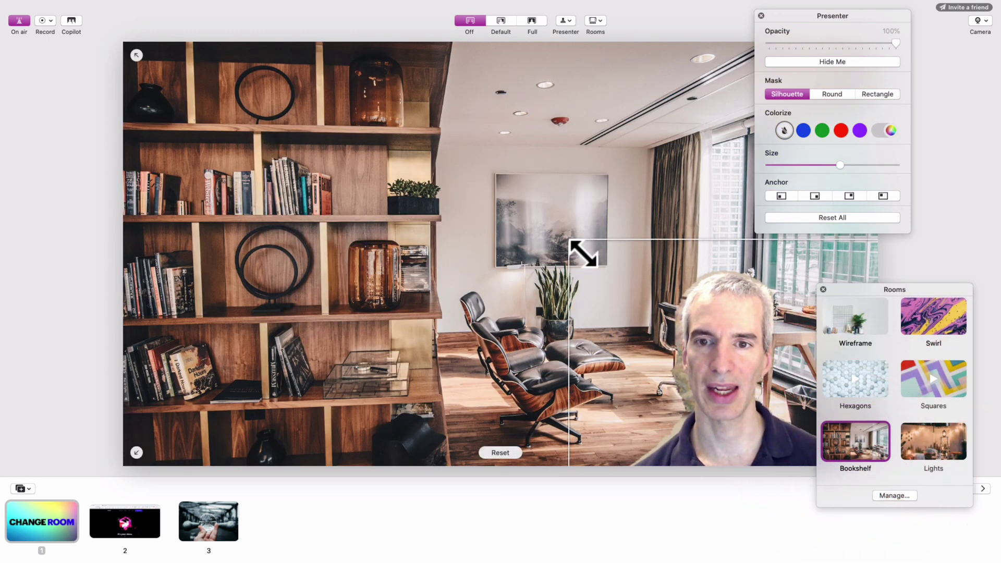
{"action": "left_click_drag", "start_coordinate": [583, 254], "coordinate": [547, 187]}
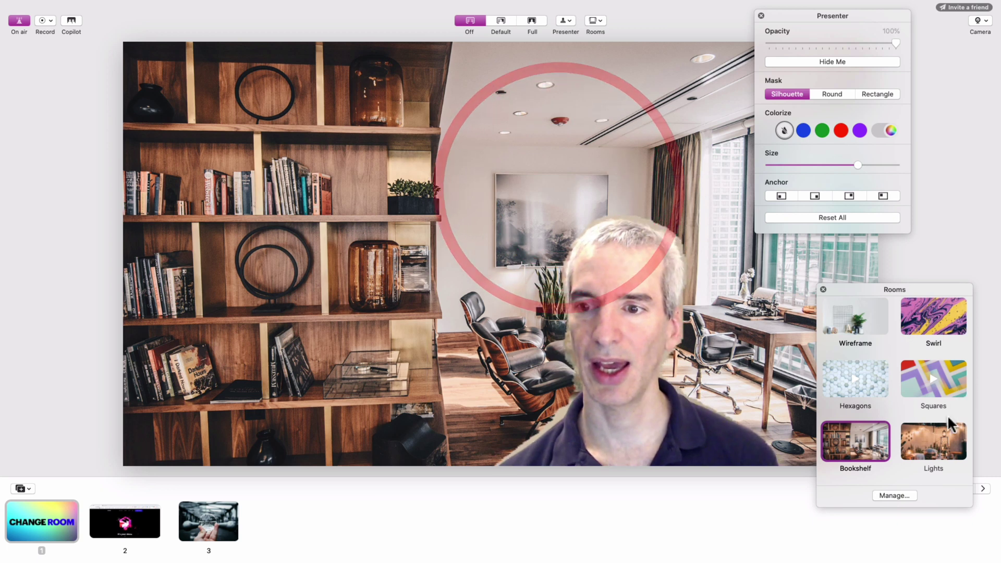
{"action": "left_click", "coordinate": [936, 433]}
{"action": "scroll", "coordinate": [859, 396], "scroll_direction": "down", "scroll_amount": 2}
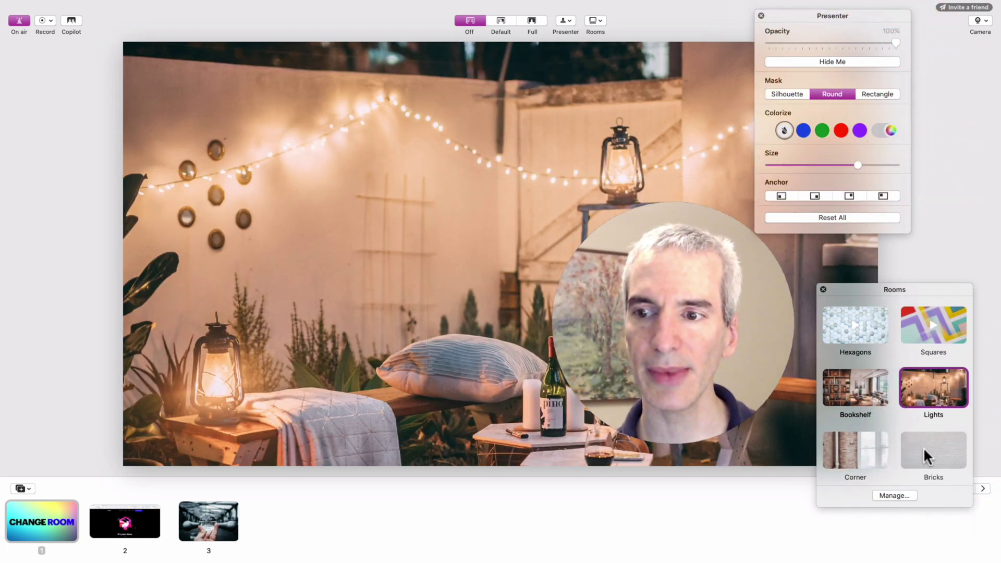
Try the white brick wall room, then the solid Fuchsia, Berry and Blue backdrops
{"action": "left_click", "coordinate": [925, 447]}
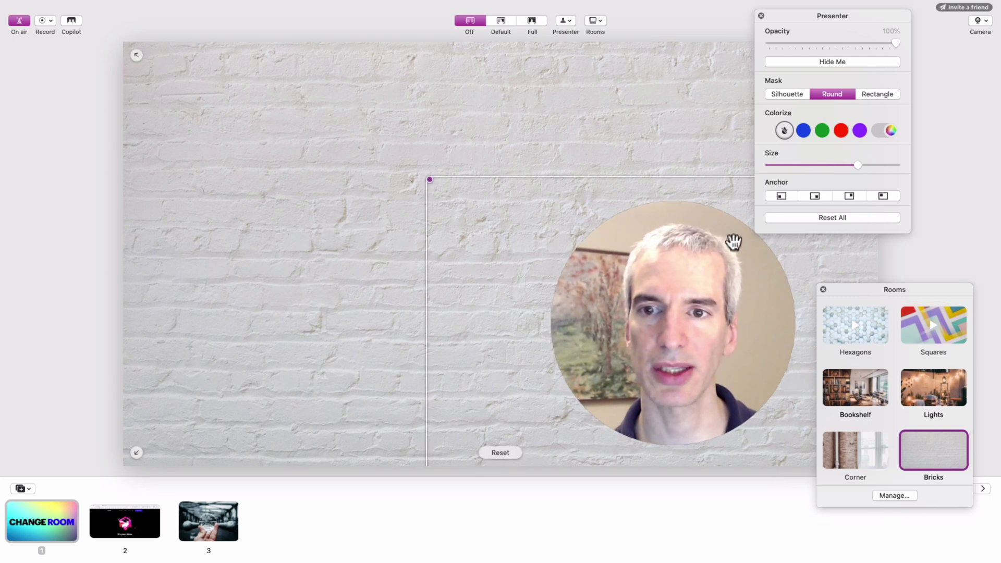
{"action": "scroll", "coordinate": [849, 399], "scroll_direction": "down", "scroll_amount": 4}
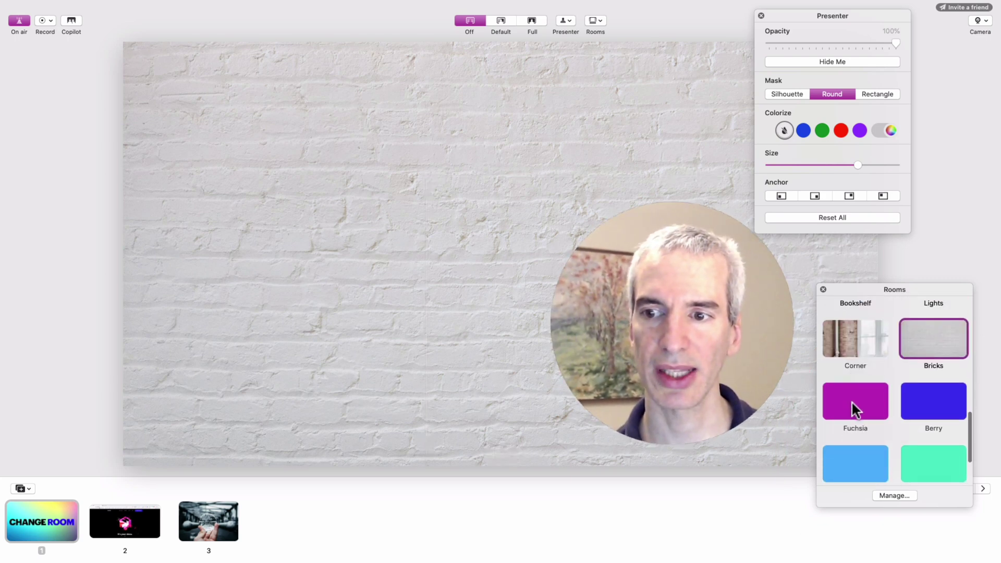
{"action": "left_click", "coordinate": [850, 403]}
{"action": "left_click", "coordinate": [954, 405]}
{"action": "left_click", "coordinate": [855, 464]}
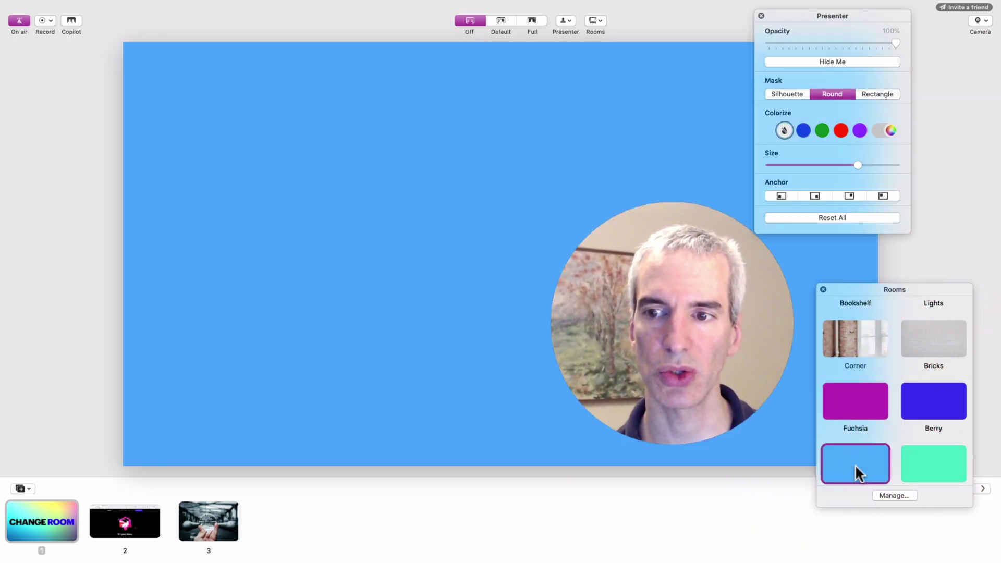
Try the NYC skyline and journalism-school wall backdrops, then settle on the brick wall
{"action": "scroll", "coordinate": [873, 424], "scroll_direction": "down", "scroll_amount": 2}
{"action": "left_click", "coordinate": [873, 441]}
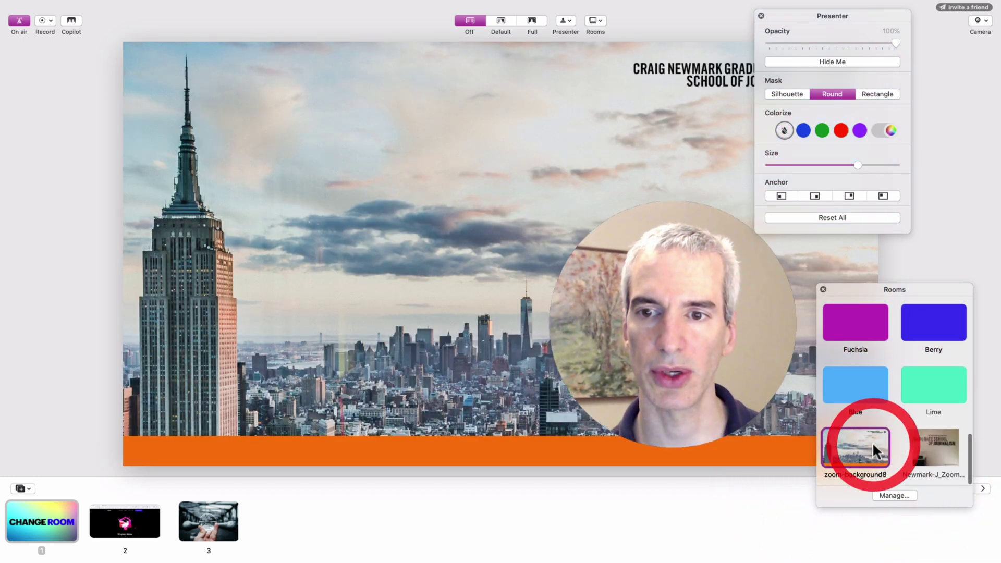
{"action": "left_click", "coordinate": [929, 447]}
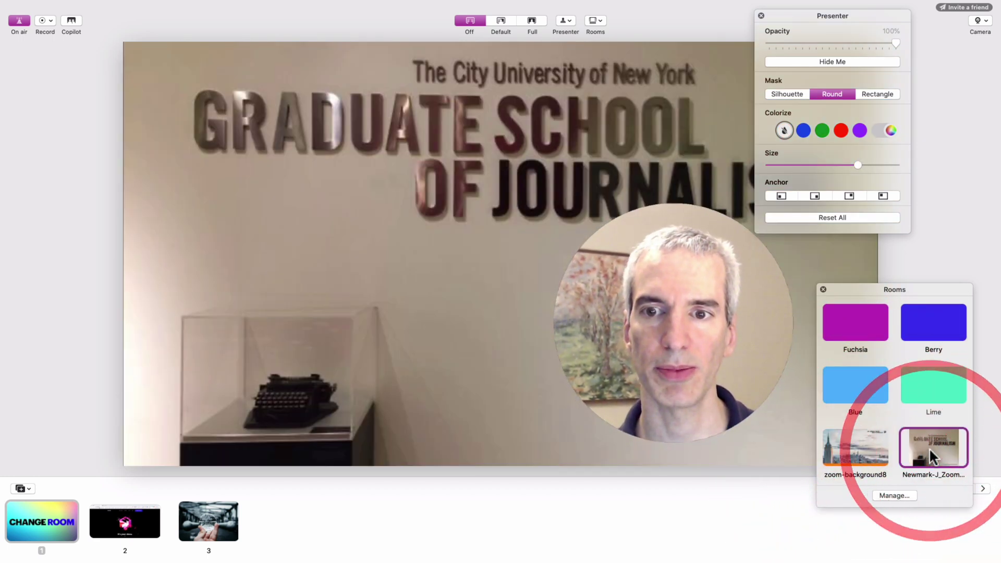
{"action": "left_click", "coordinate": [862, 442]}
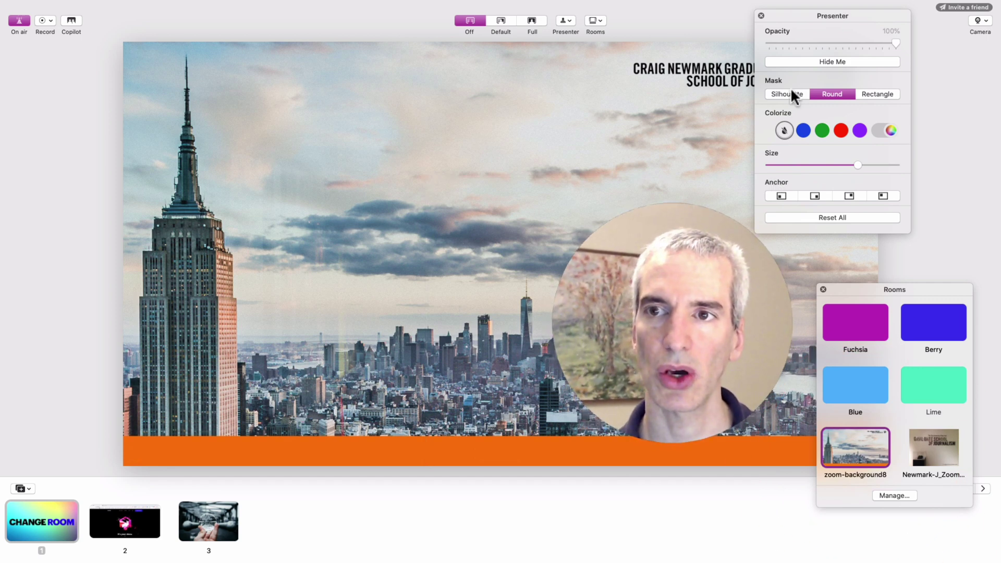
{"action": "scroll", "coordinate": [875, 359], "scroll_direction": "down", "scroll_amount": 10}
{"action": "left_click", "coordinate": [924, 417]}
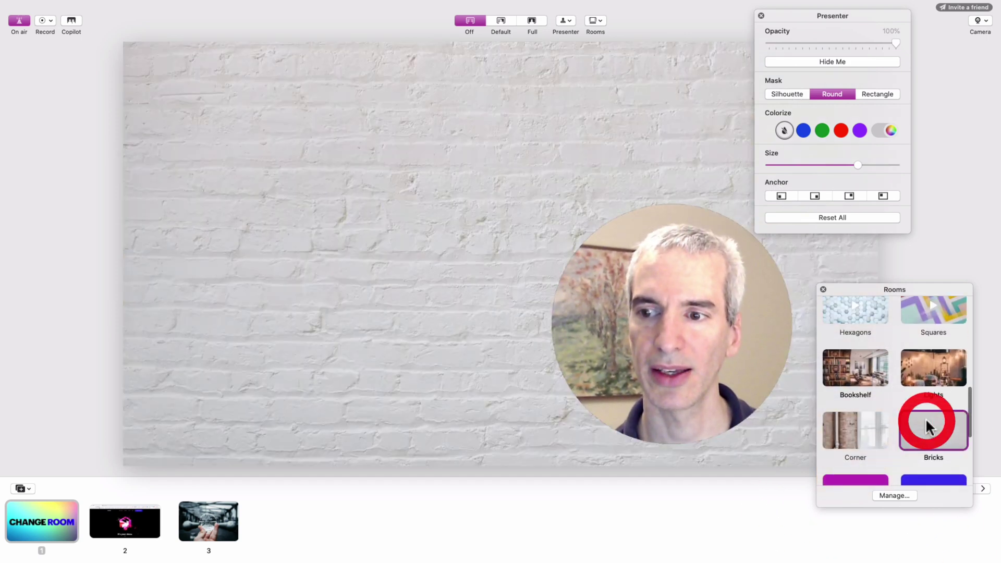
Put the shared slide on stage with the Default layout and advance two slides to CHANGE CAMERA
{"action": "left_click", "coordinate": [501, 21]}
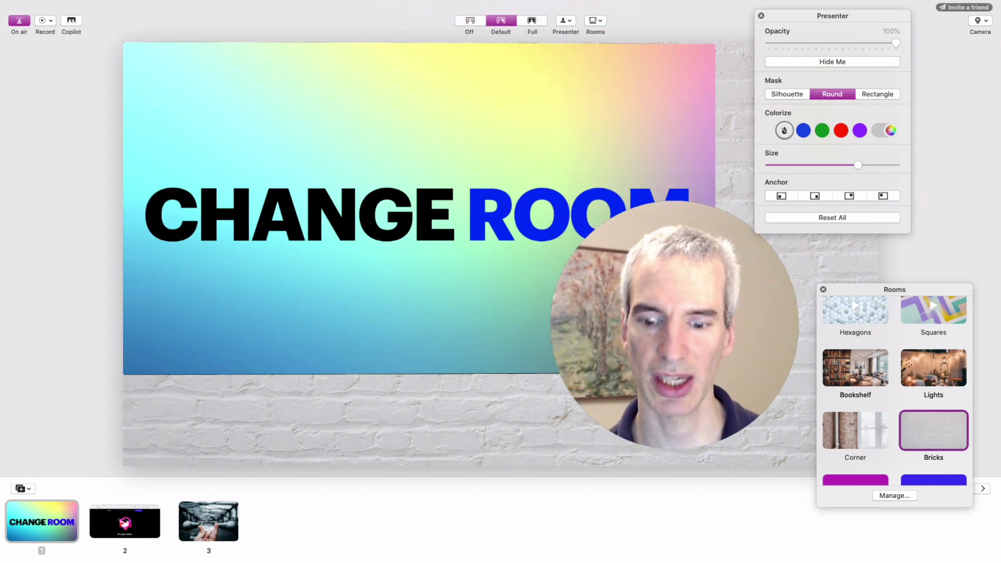
{"action": "key", "text": "super+Tab"}
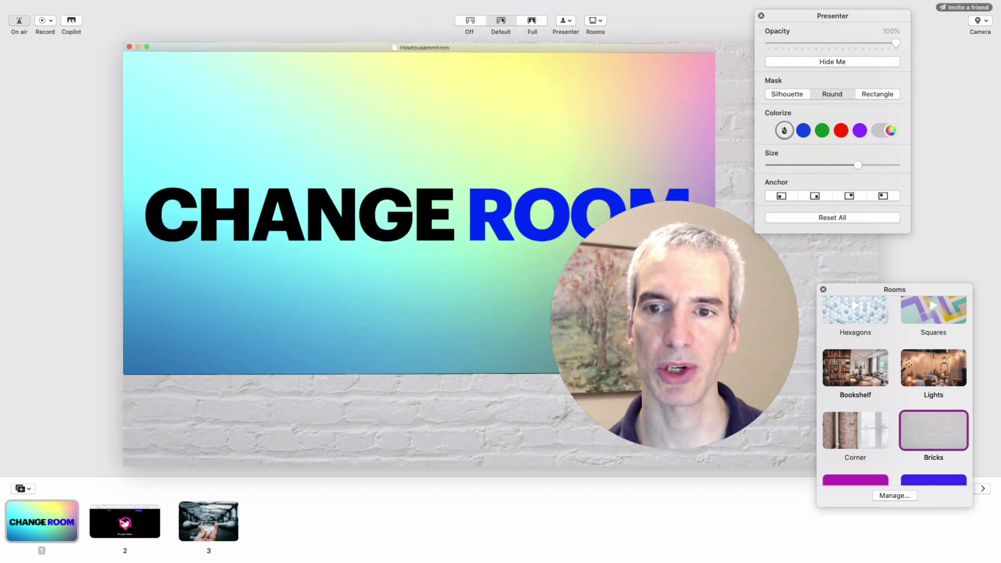
{"action": "key", "text": "Right"}
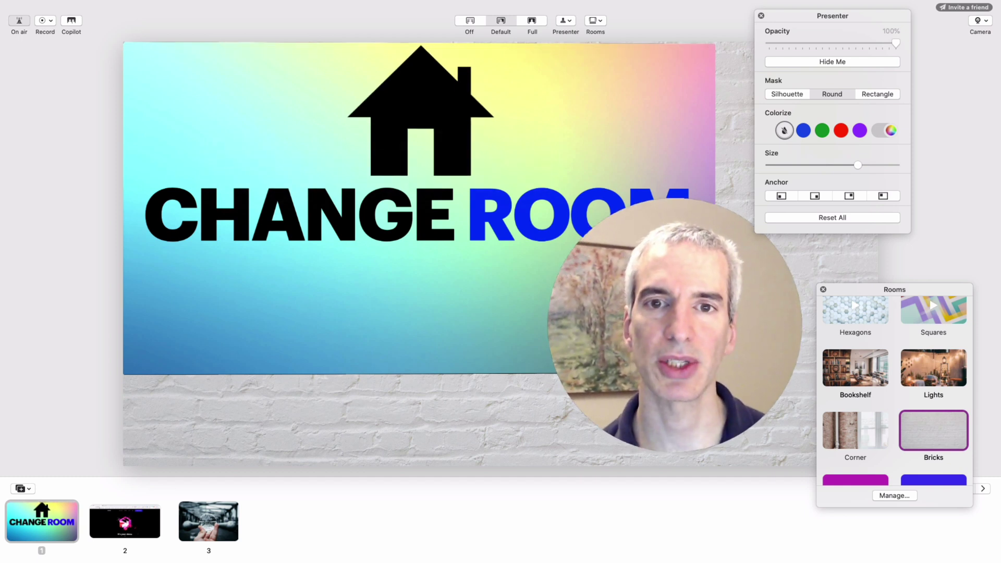
{"action": "key", "text": "Right"}
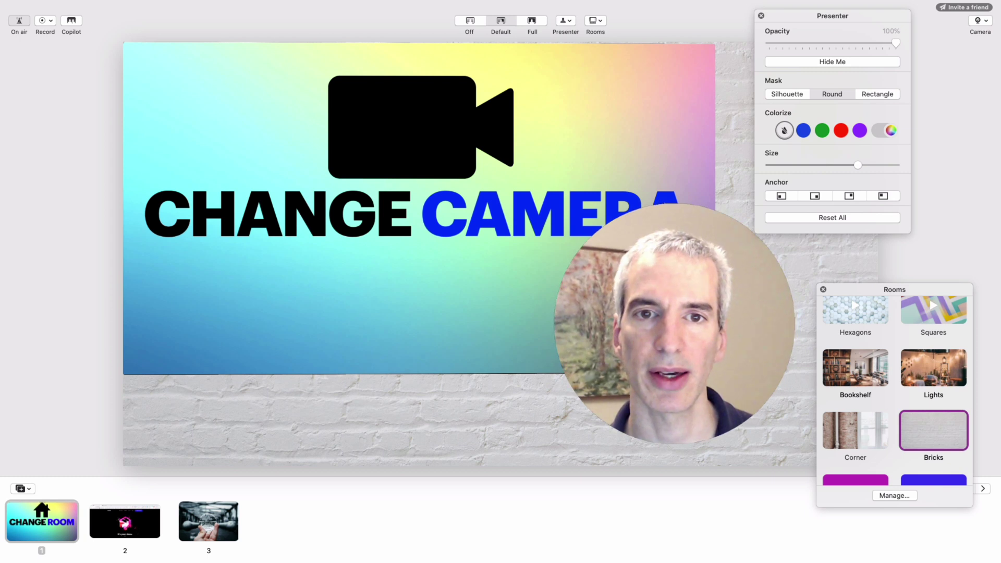
{"action": "left_click", "coordinate": [973, 17]}
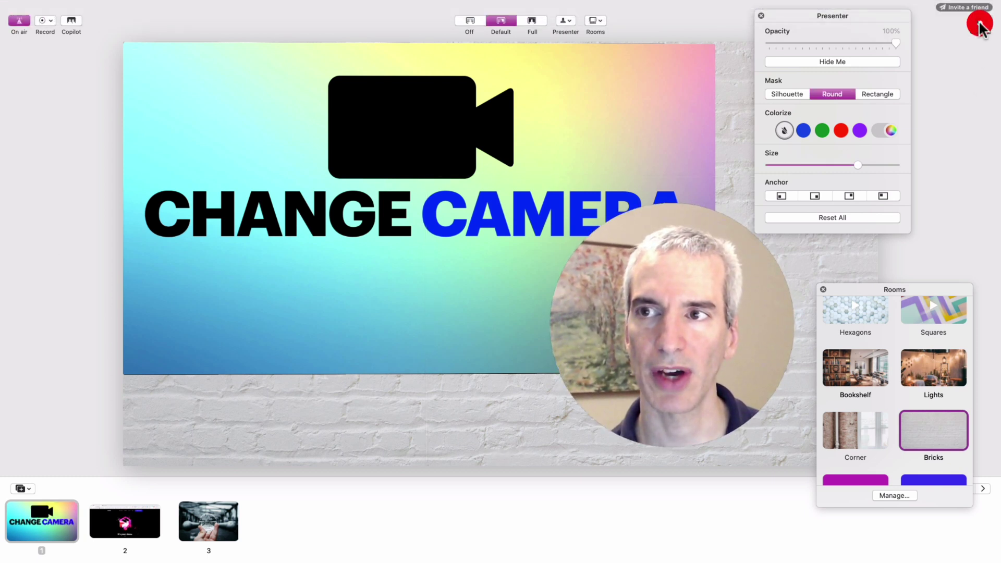
Move the presenter settings aside, zoom the camera out to 1.09x and try the silhouette cutout
{"action": "left_click", "coordinate": [980, 26]}
{"action": "left_click_drag", "start_coordinate": [872, 16], "coordinate": [768, 17]}
{"action": "left_click", "coordinate": [979, 22]}
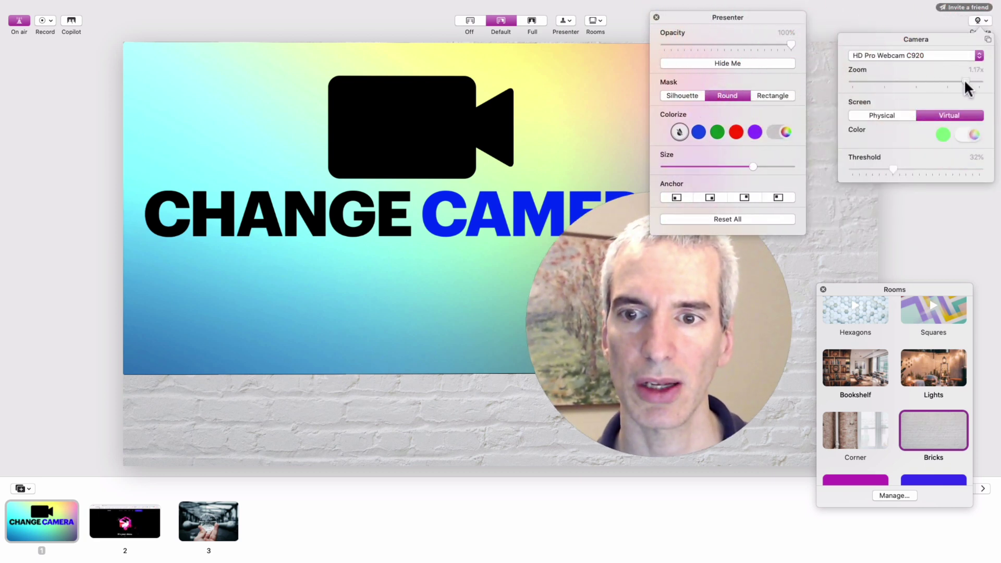
{"action": "left_click_drag", "start_coordinate": [965, 83], "coordinate": [904, 81]}
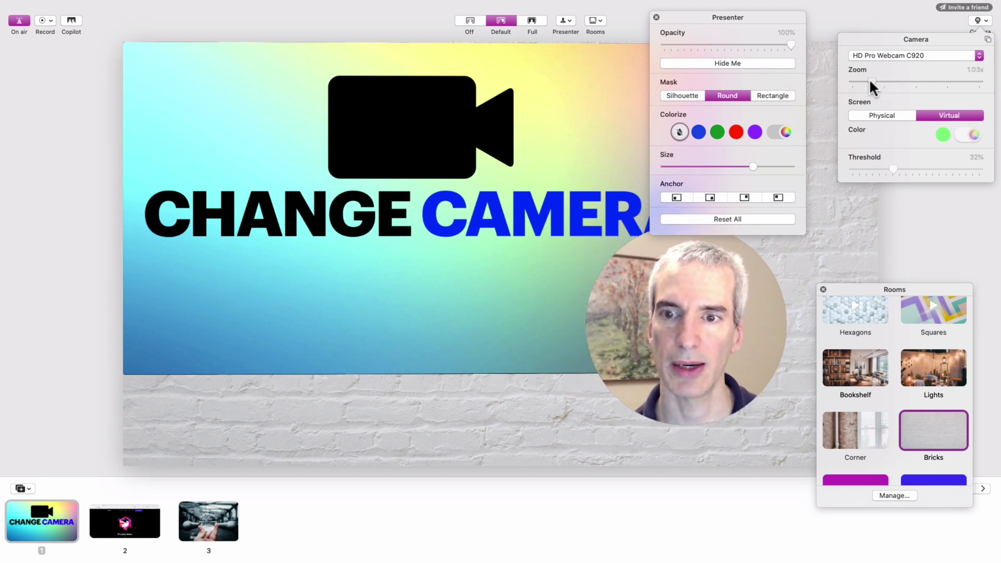
{"action": "left_click", "coordinate": [681, 94]}
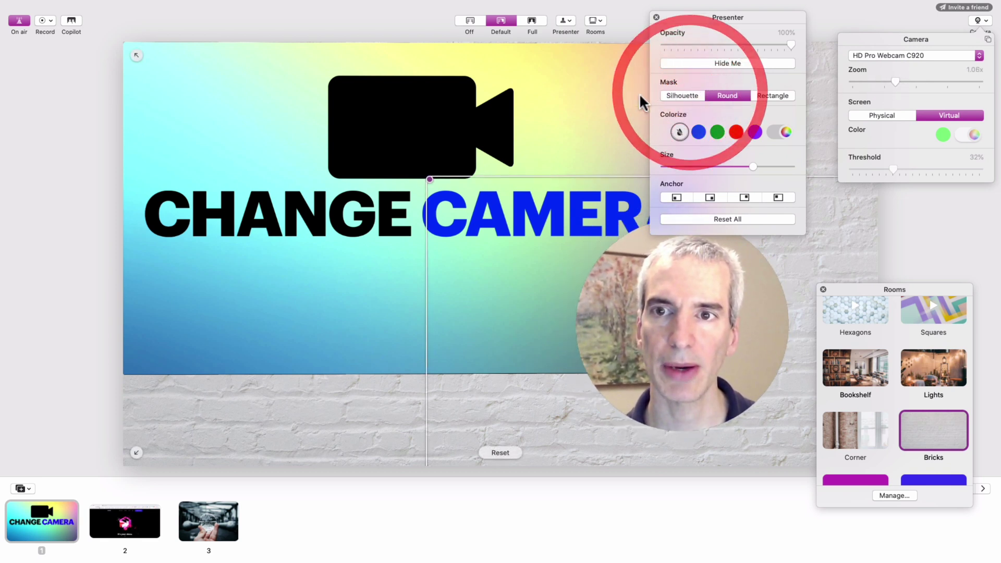
{"action": "left_click", "coordinate": [682, 95]}
Settle the zoom near 1.08x, restore the round bubble, and shift it right and down
{"action": "left_click", "coordinate": [976, 22]}
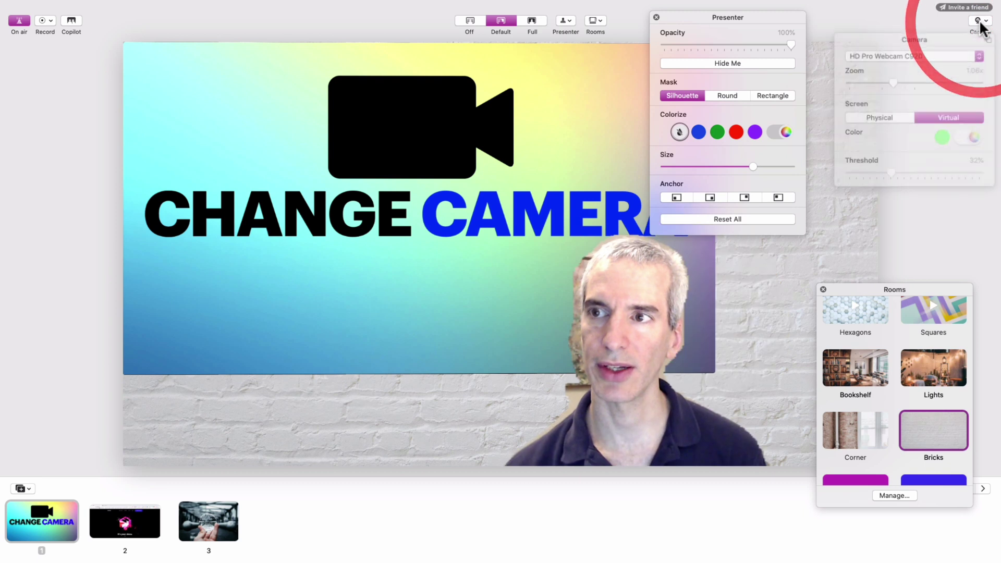
{"action": "mouse_move", "coordinate": [897, 80]}
{"action": "left_mouse_down"}
{"action": "mouse_move", "coordinate": [987, 86]}
{"action": "mouse_move", "coordinate": [893, 81]}
{"action": "left_mouse_up"}
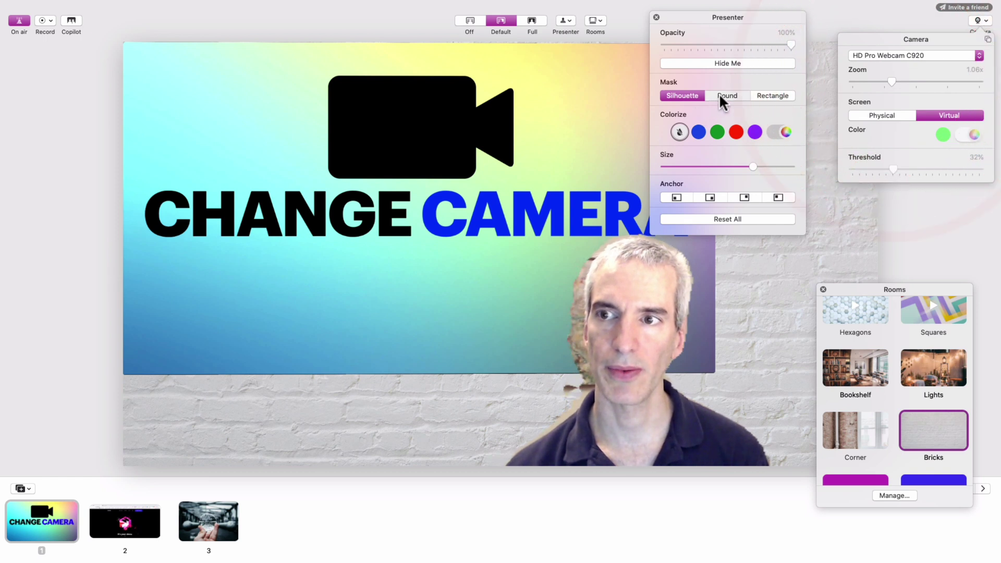
{"action": "left_click", "coordinate": [726, 96]}
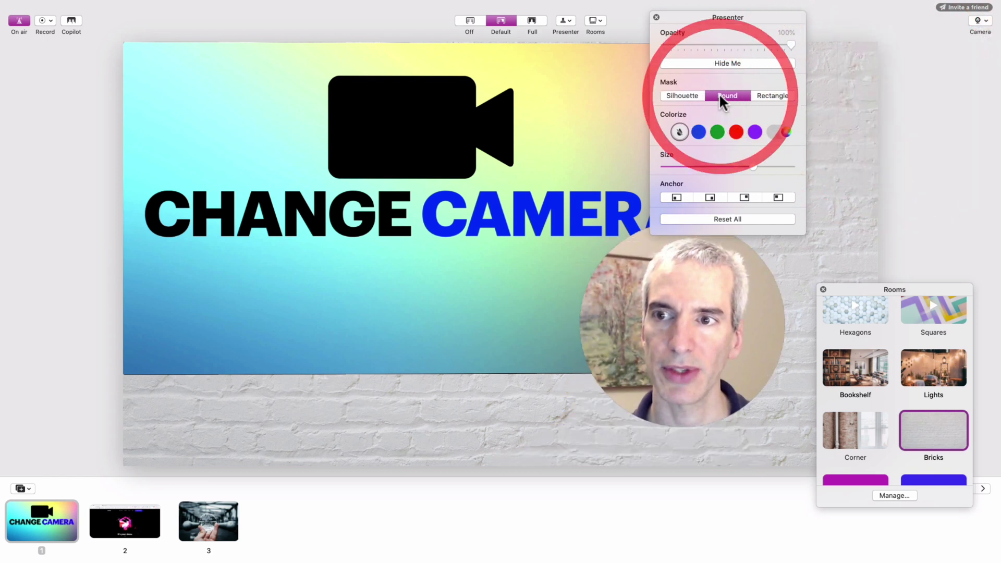
{"action": "left_click_drag", "start_coordinate": [624, 276], "coordinate": [672, 289]}
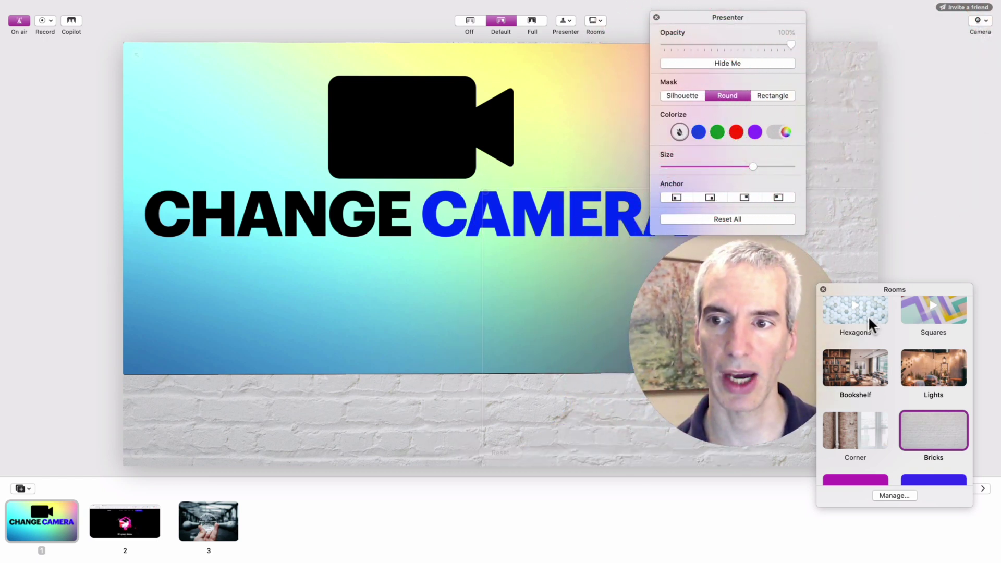
{"action": "left_click_drag", "start_coordinate": [867, 292], "coordinate": [889, 88]}
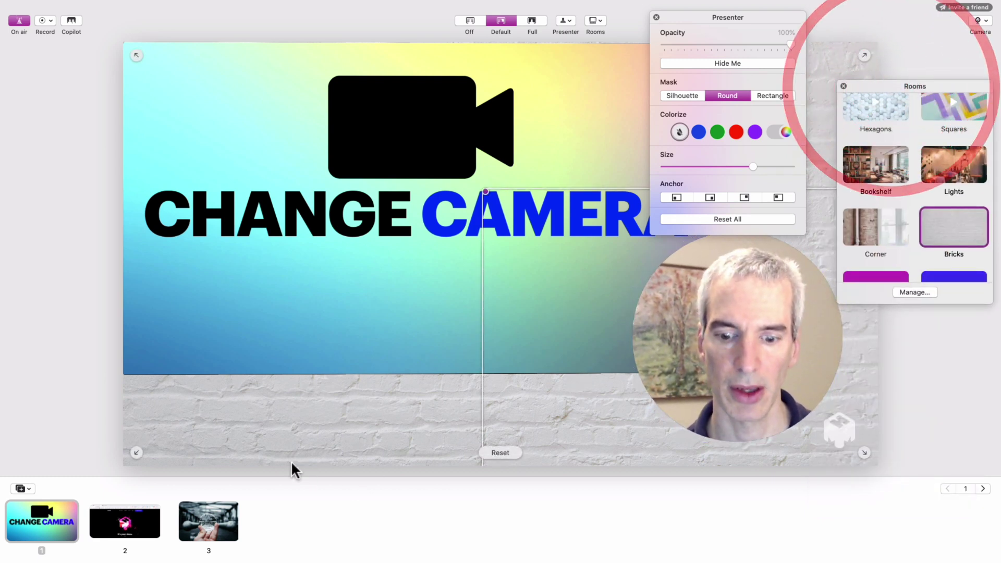
Step the slideshow from RECORD YOURSELF on to the How mmhmm Can Improve Zoom slide
{"action": "key", "text": "super+Tab"}
{"action": "key", "text": "Right"}
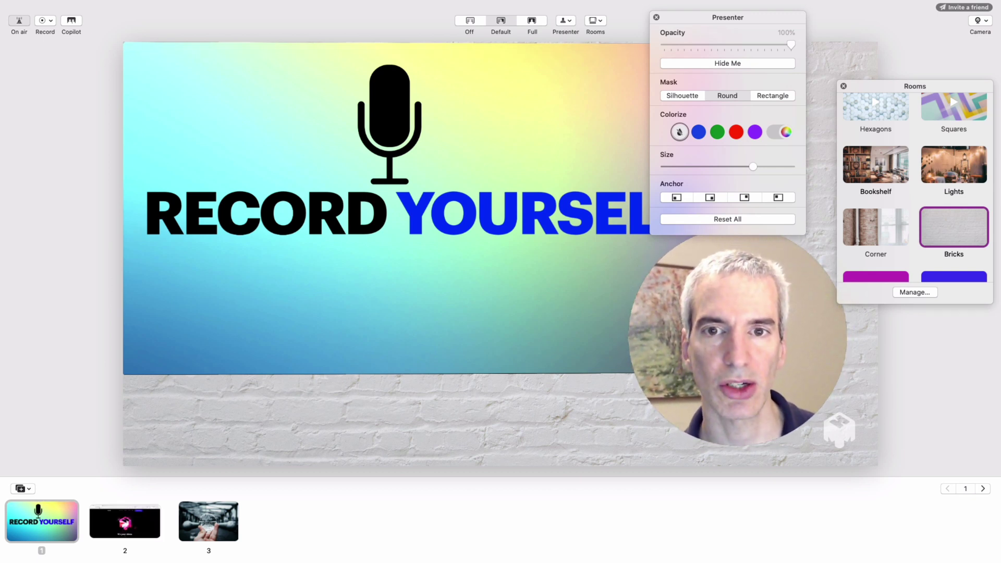
{"action": "key", "text": "Right"}
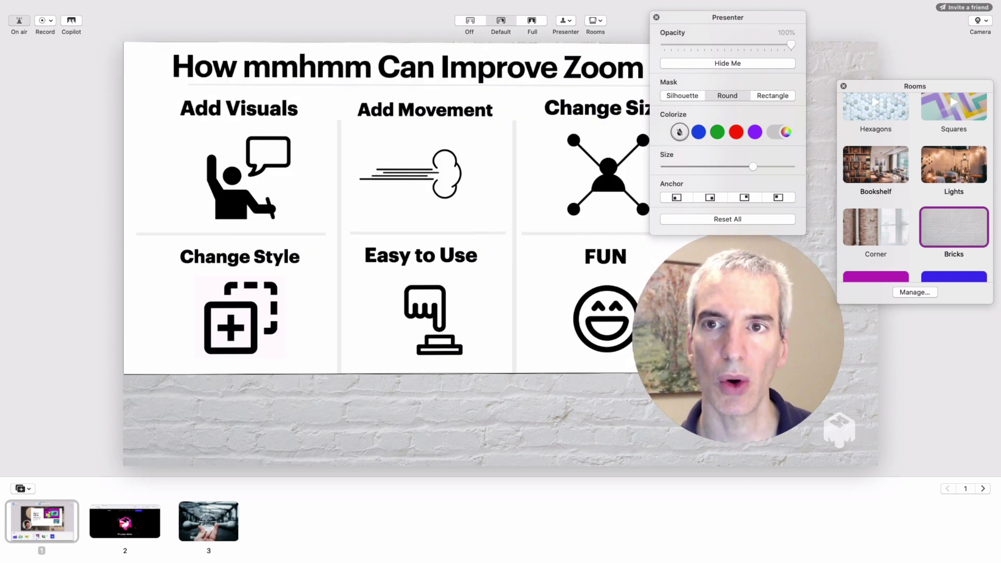
Move the Presenter settings panel further right, out of the way of the stage
{"action": "left_click_drag", "start_coordinate": [751, 16], "coordinate": [828, 11]}
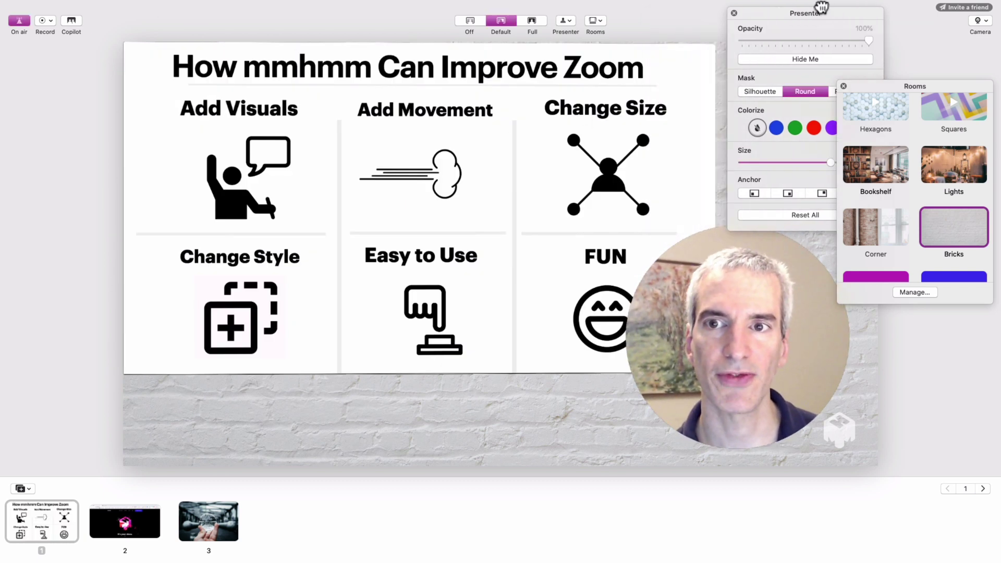
{"action": "mouse_move", "coordinate": [648, 338]}
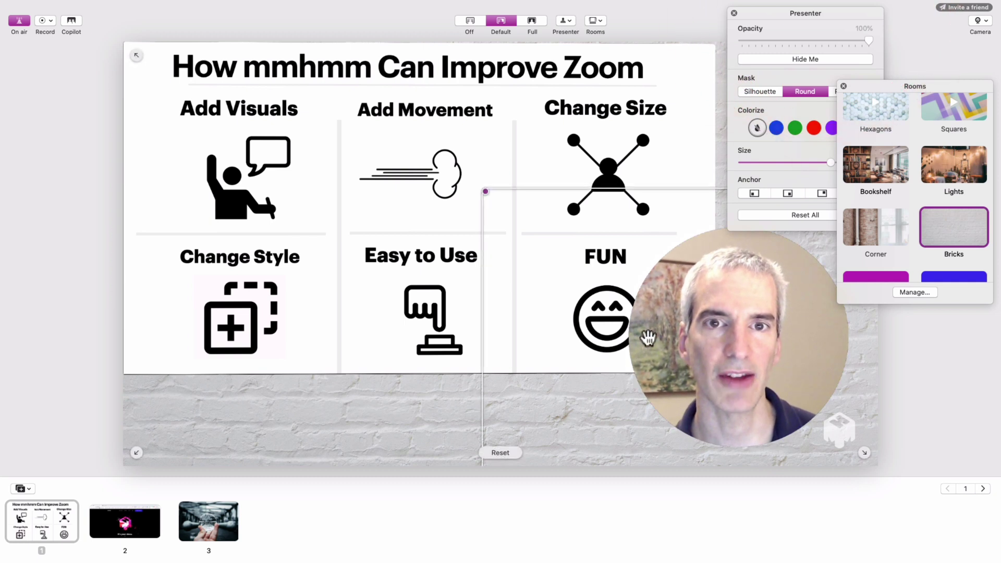